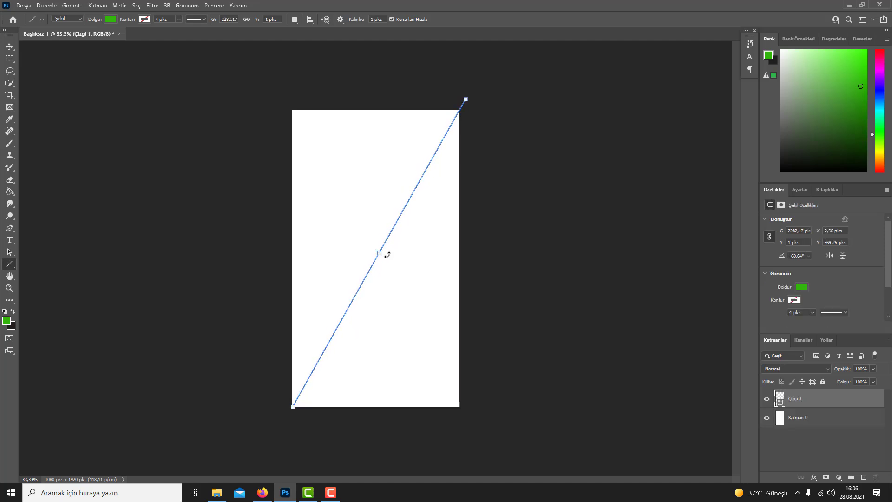
Widen the diagonal line shape to about 1032 px so it covers the canvas's lower-right half, and set the foreground colour to 2e2e2e
left_click_drag(380, 253, 483, 381)
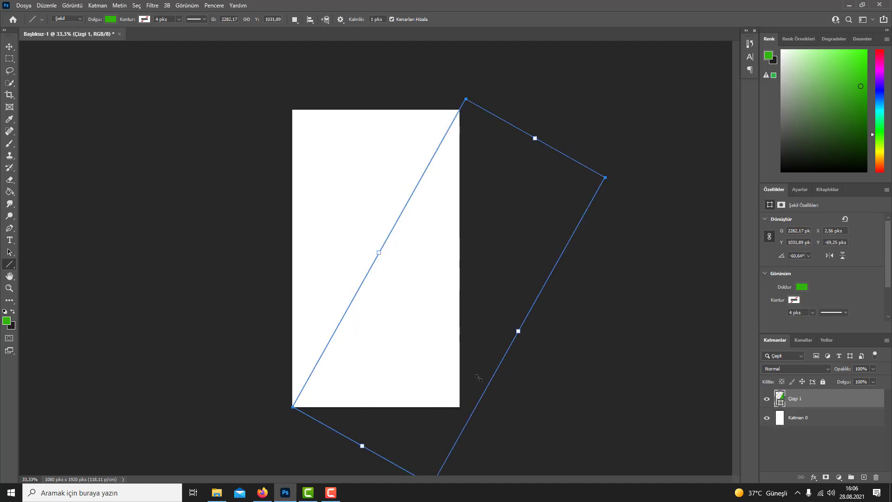
left_click(6, 321)
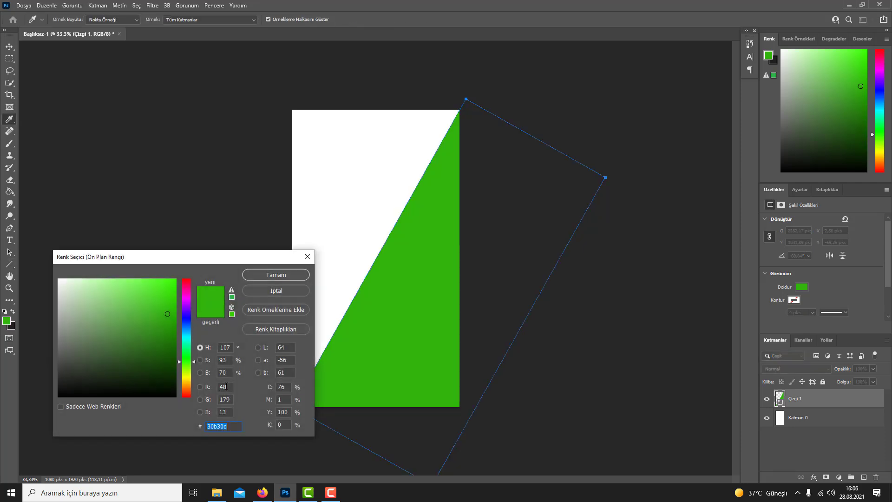
type("2e2e2e")
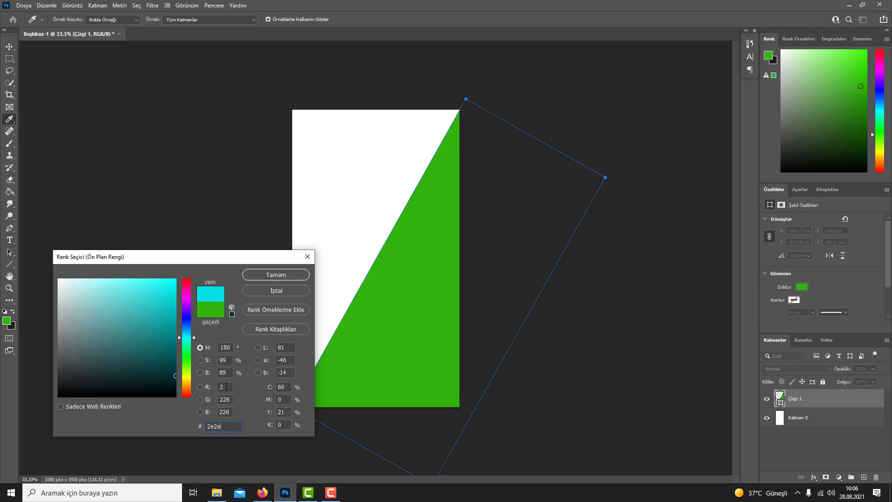
left_click(270, 276)
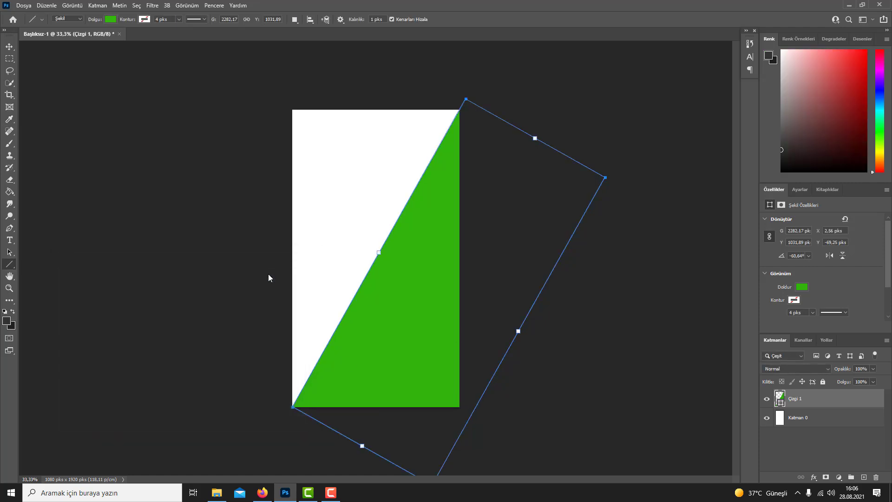
key("Return")
Set the diagonal shape's fill to the solid colour 2e2e2e
left_click(801, 287)
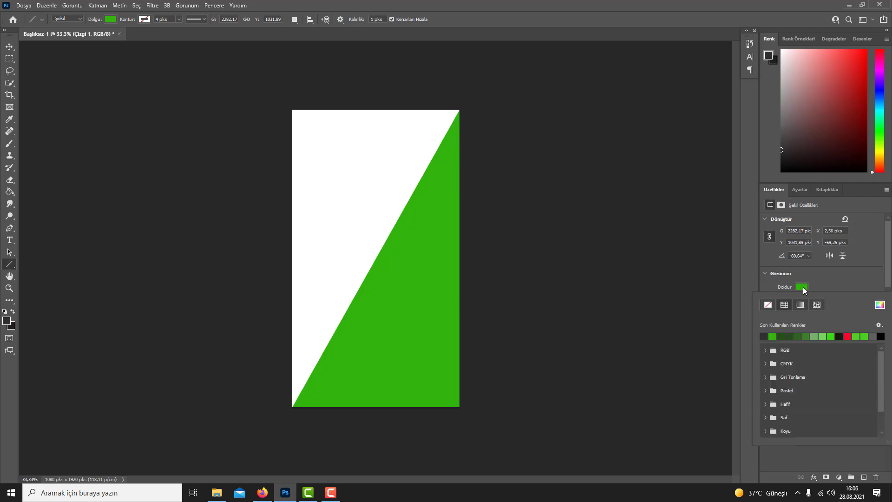
left_click(878, 305)
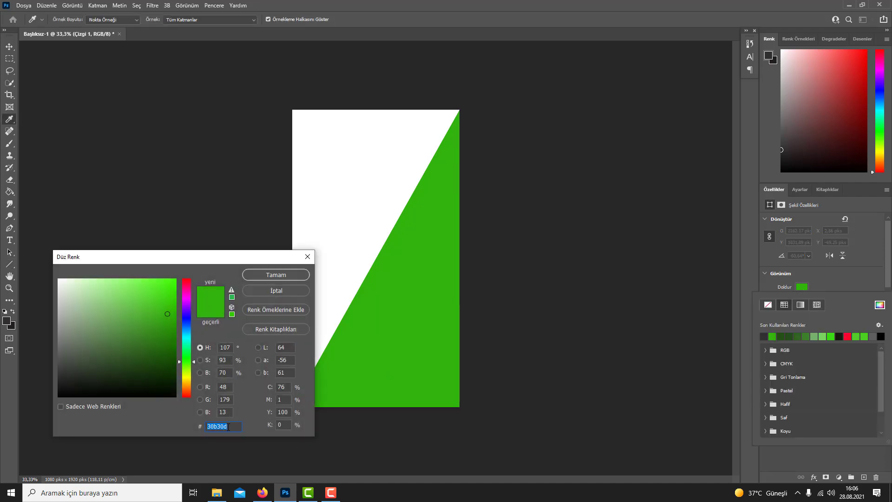
type("2e2e2e")
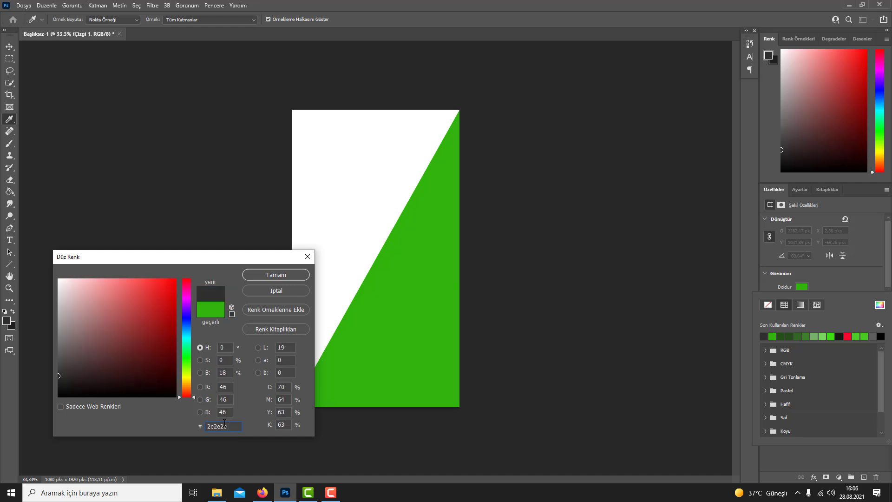
key("Return")
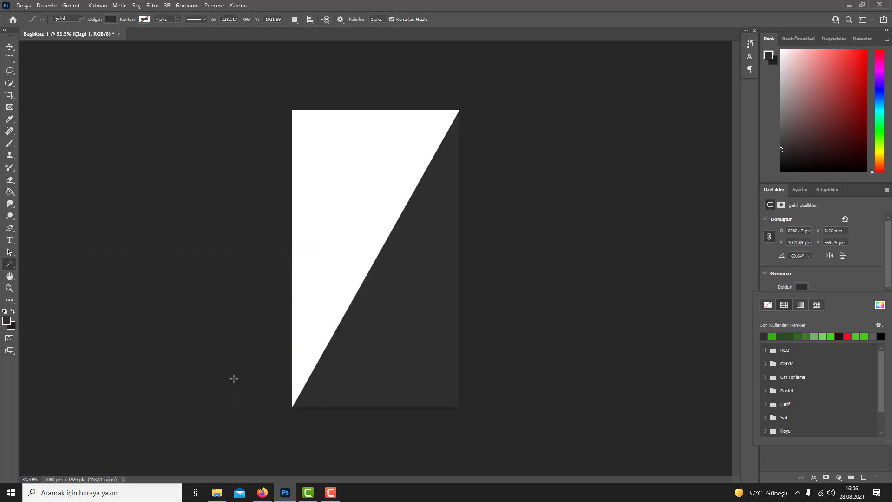
left_click(43, 290)
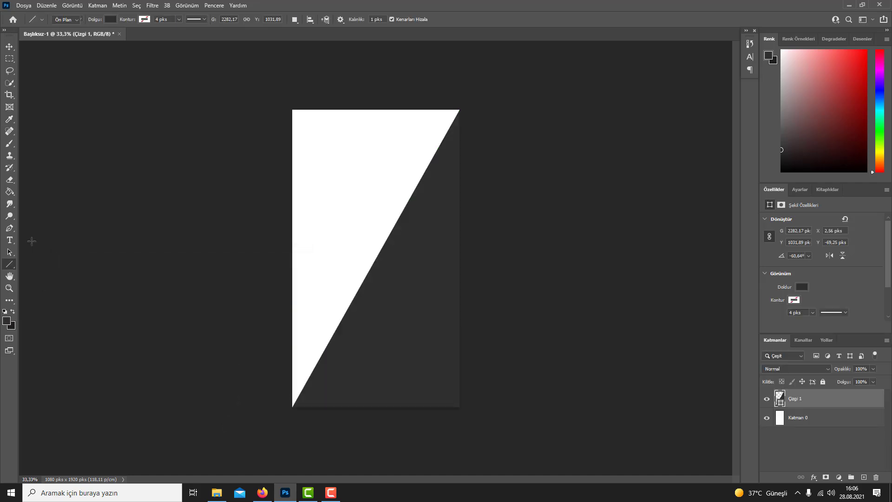
Fill the white upper-left triangle with a bright green foreground colour using the Paint Bucket, rasterizing the shape layer
key("g")
left_click(7, 321)
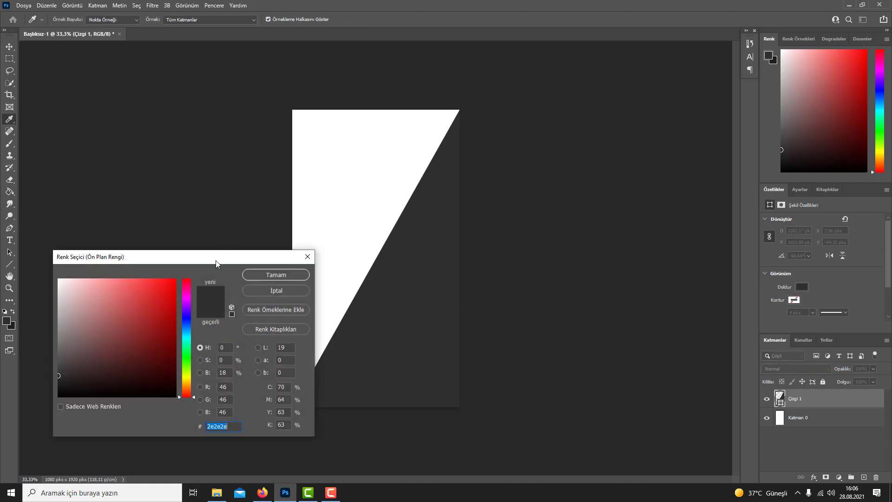
left_click(189, 356)
left_click(160, 305)
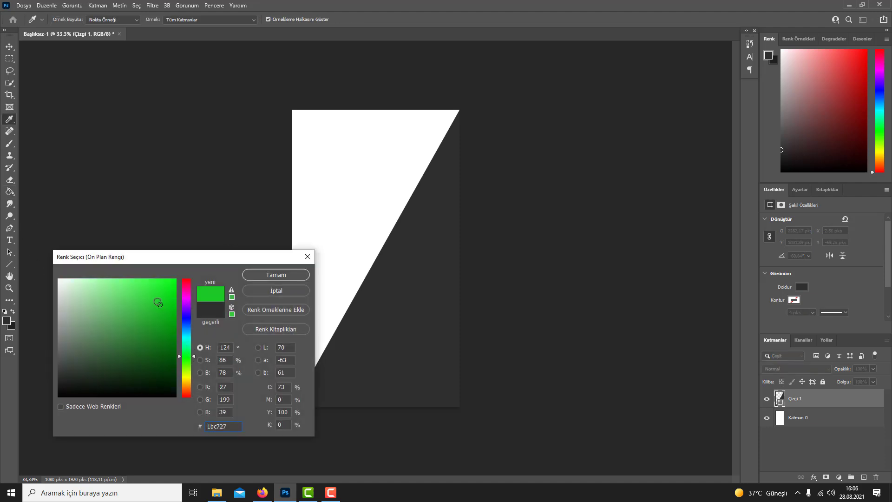
left_click(271, 275)
left_click(325, 225)
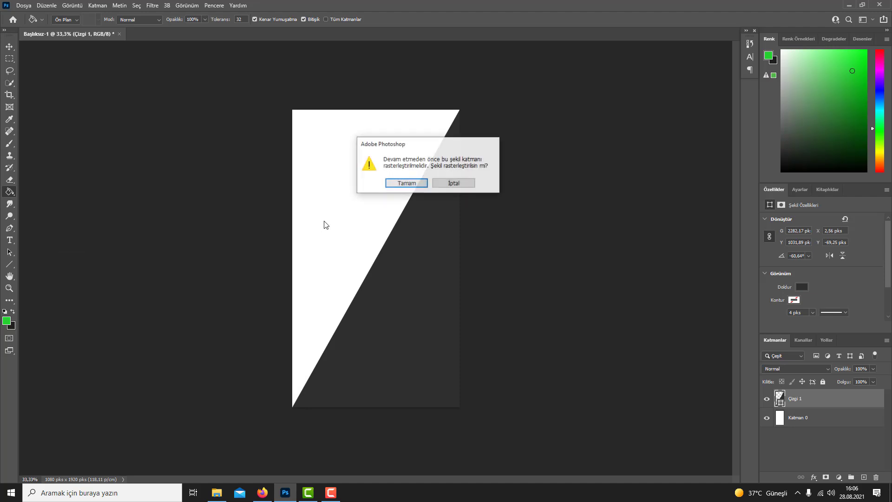
key("Return")
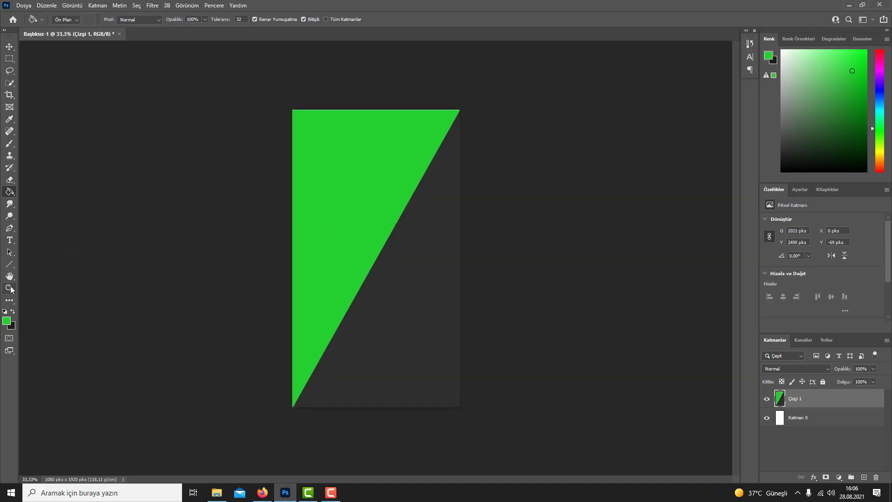
Draw a circle about 831 px in diameter over the lower-right part of the canvas with the Ellipse tool
left_click(10, 264)
left_click(53, 277)
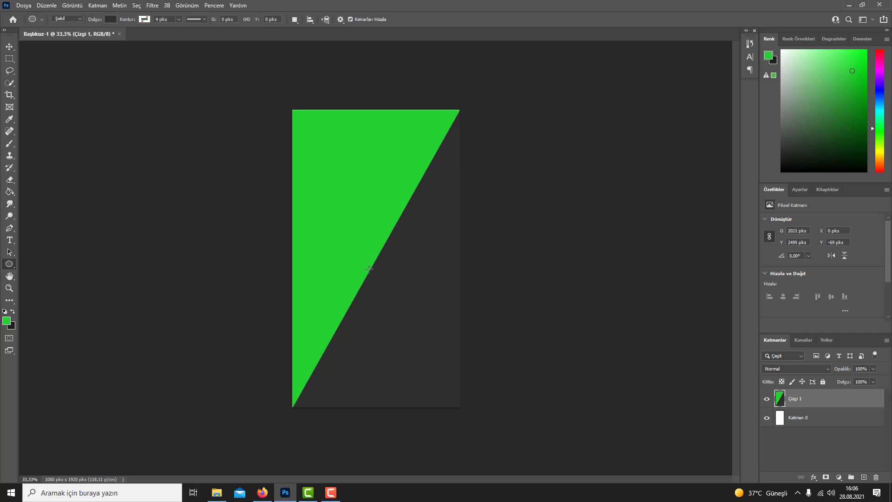
left_click_drag(361, 247, 491, 376)
key("v")
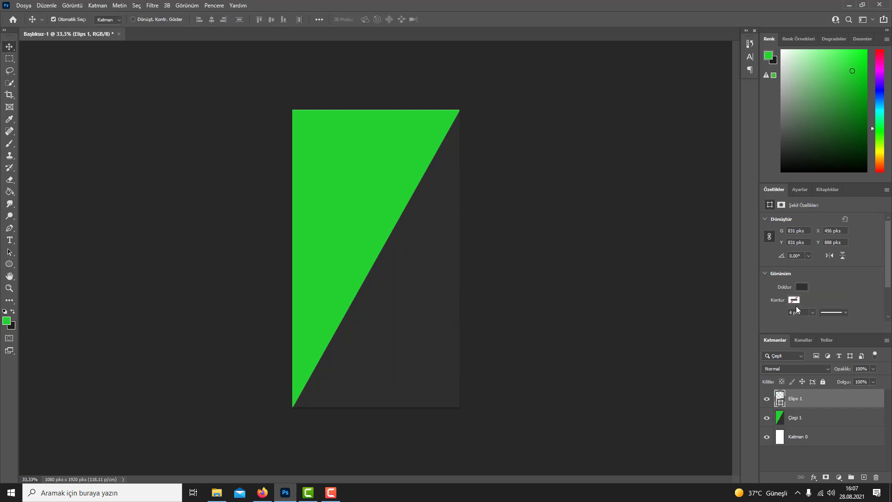
Set the circle's fill to white and move it to the horizontal centre of the canvas, just below mid-height
left_click(800, 287)
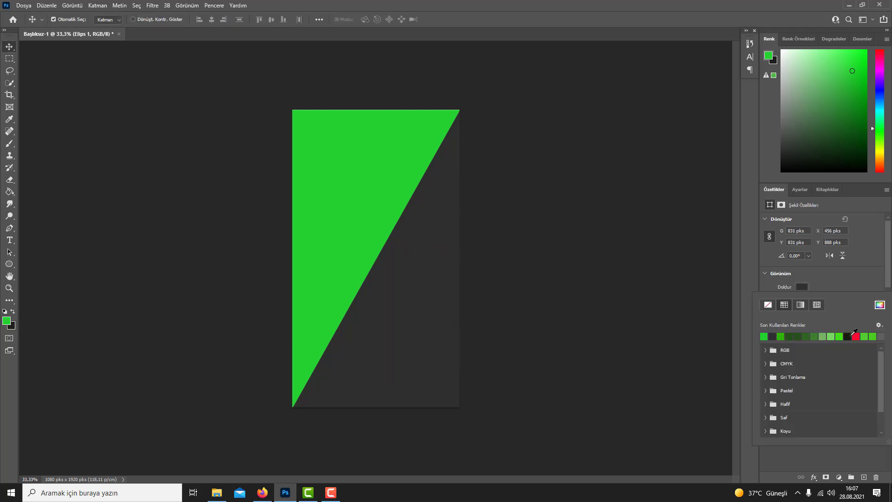
left_click(879, 304)
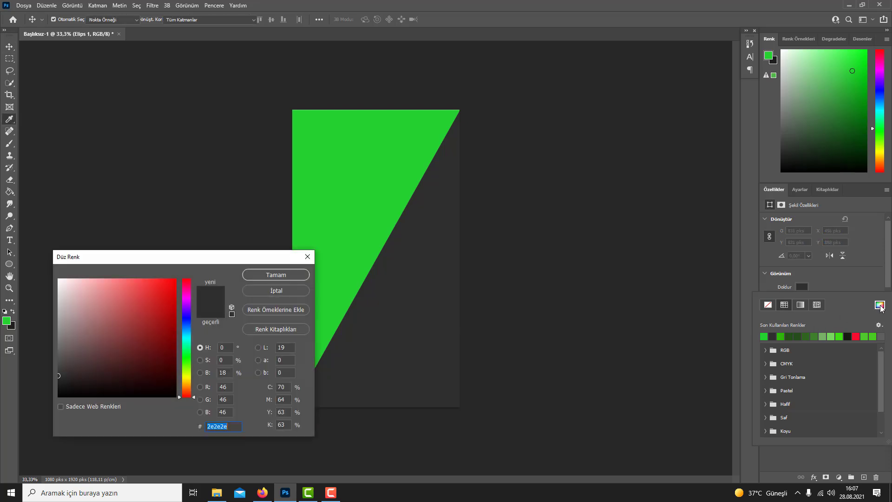
left_click(276, 275)
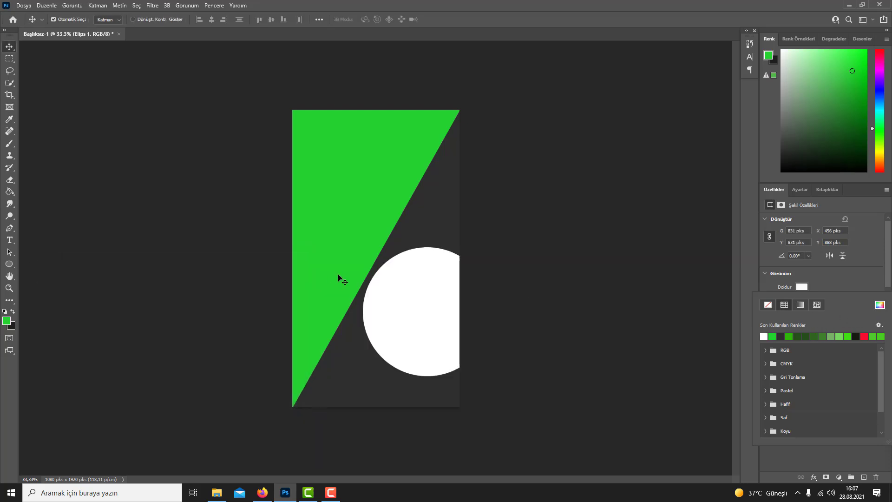
left_click(406, 304)
left_click_drag(405, 304, 350, 263)
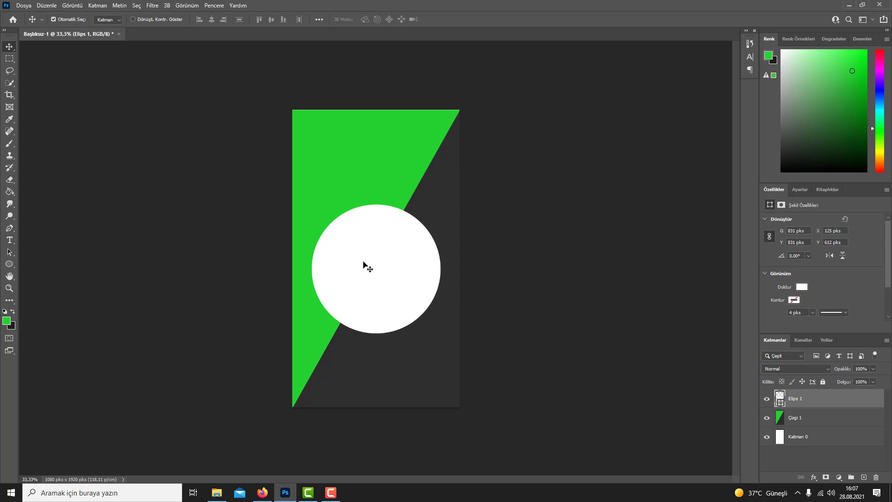
Duplicate the white circle and enlarge the copy to about 107%, keeping it concentric with the original
key("ctrl+j")
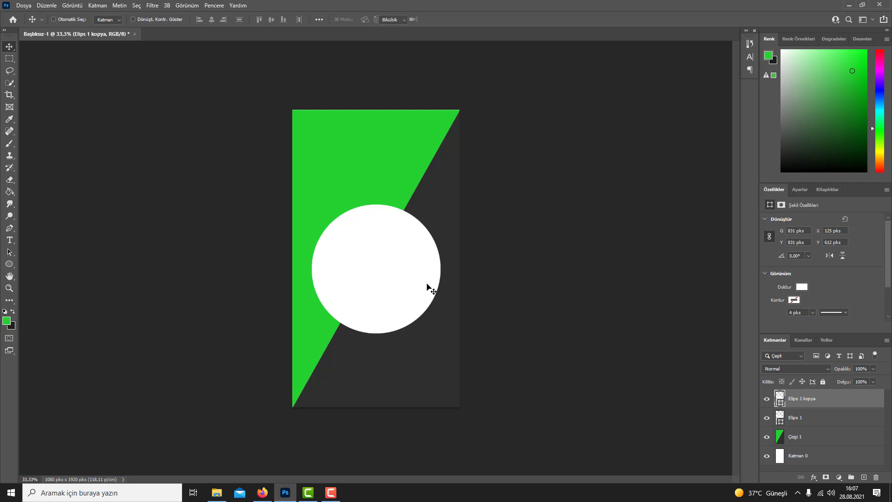
key("ctrl+t")
left_click_drag(440, 205, 449, 195)
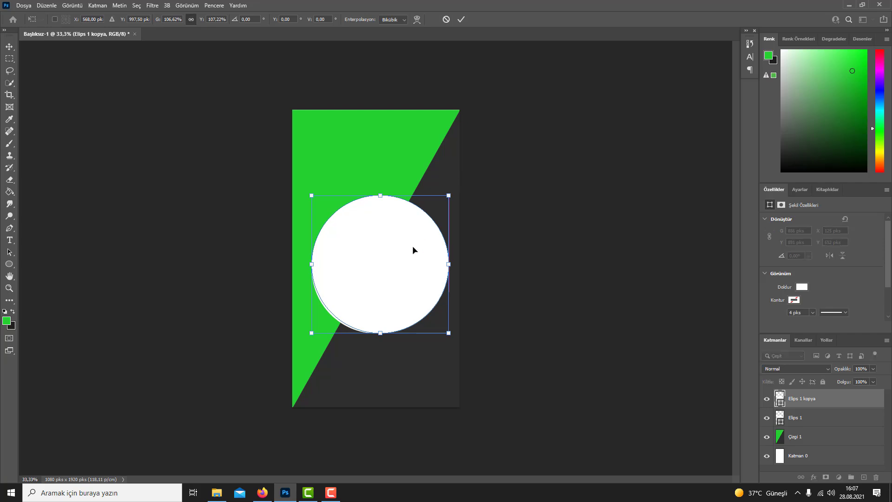
left_click_drag(412, 250, 408, 255)
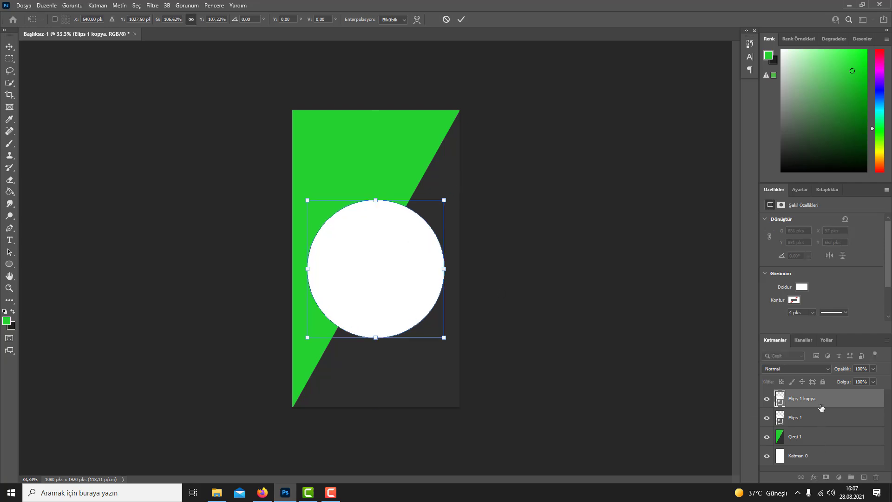
Move the enlarged circle copy's layer beneath the Elips 1 layer
left_click_drag(821, 405, 819, 424)
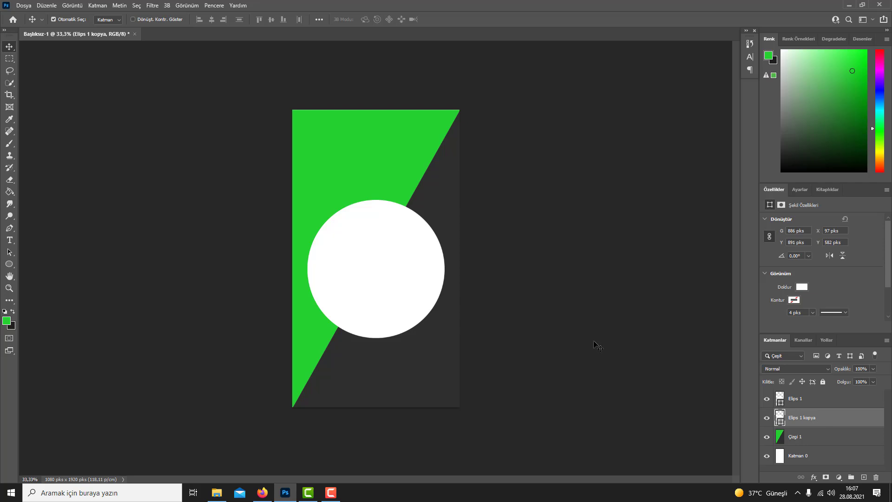
left_click(414, 265)
mouse_move(415, 265)
left_mouse_down()
mouse_move(452, 265)
mouse_move(400, 269)
left_mouse_up()
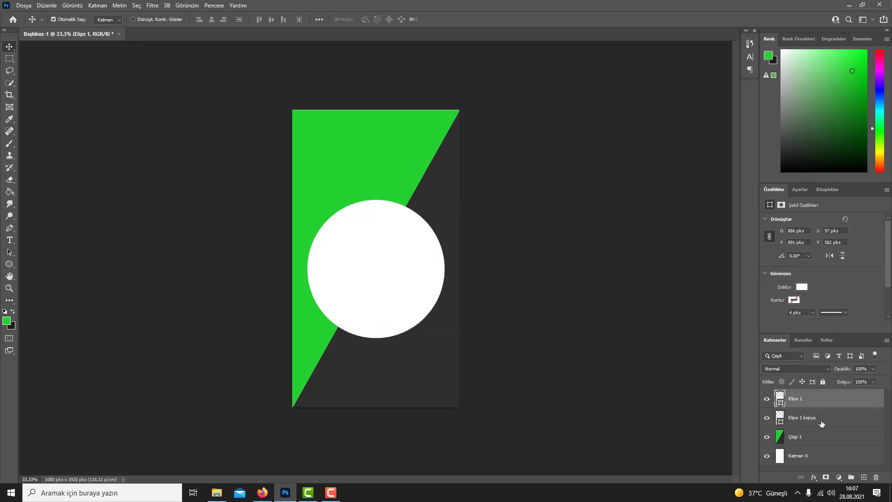
Remove the fill of the larger circle copy and give it a white dashed outline
left_click(821, 420)
left_click(802, 287)
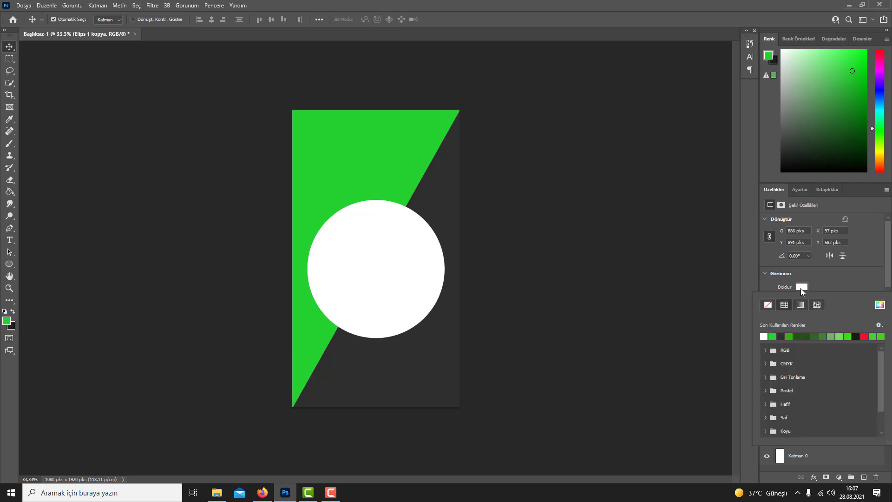
left_click(768, 304)
left_click(841, 312)
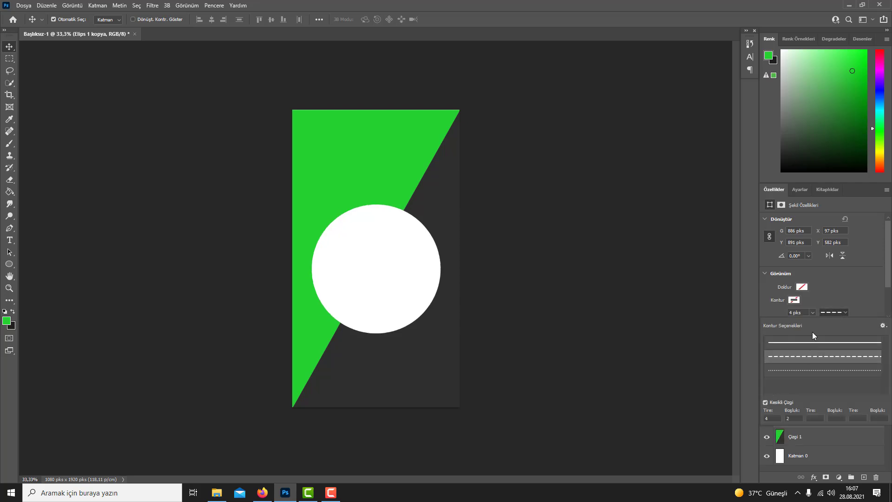
left_click(811, 355)
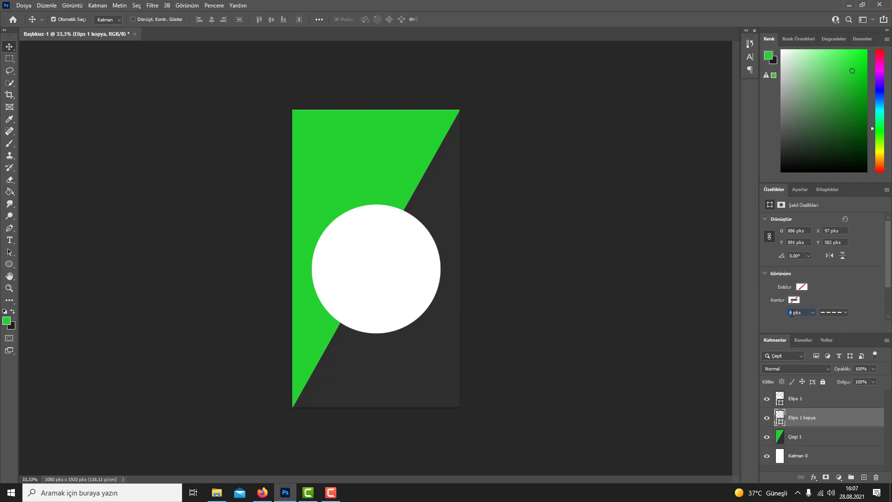
key("Return")
Place the salad plate photo 1-7.jpg from File Explorer into the document
left_click(217, 492)
left_click_drag(150, 192, 370, 286)
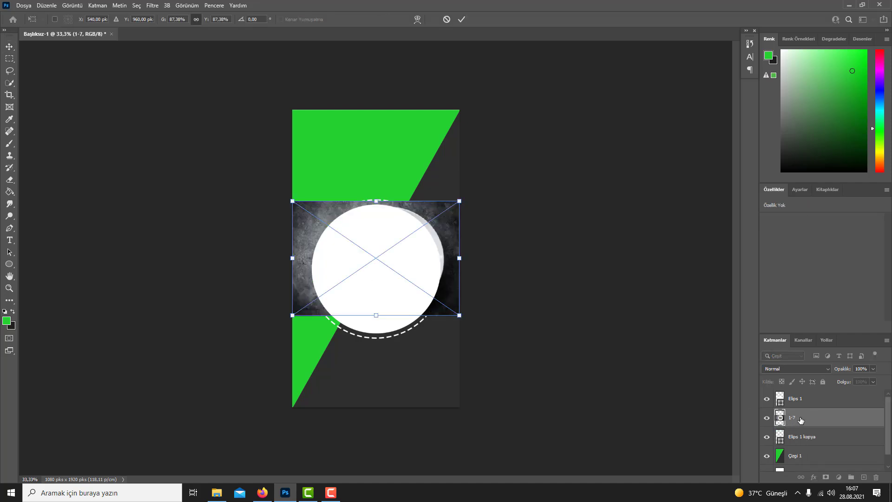
key("Return")
Move the 1-7 photo layer above Elips 1 and clip it to the circle with a clipping mask
left_click_drag(800, 419, 806, 409)
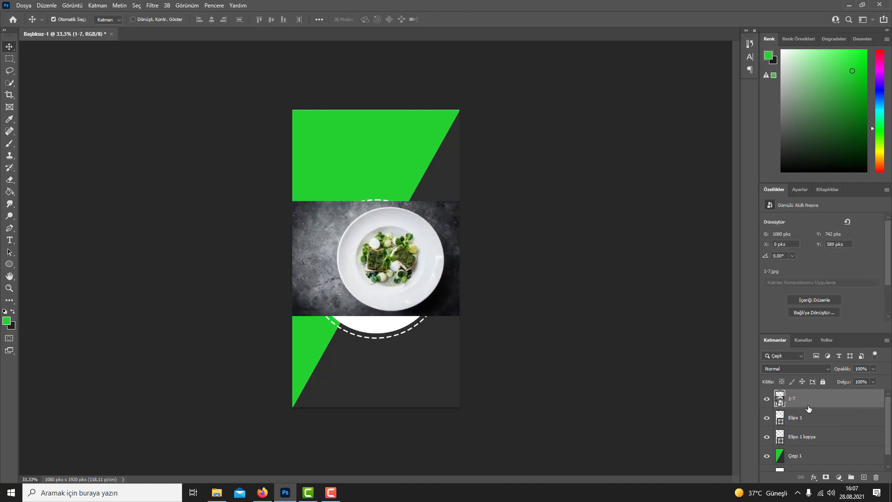
right_click(808, 408)
left_click(790, 288)
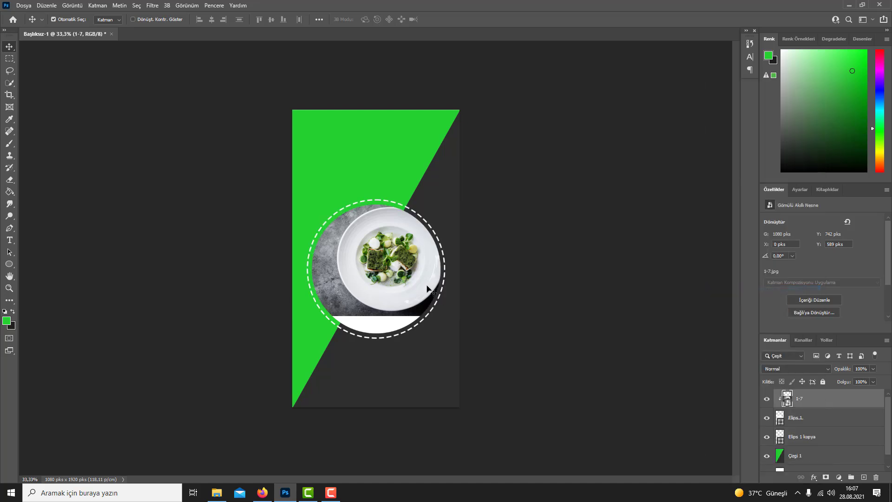
Enlarge the clipped photo to about 1424 × 979 px and position it so the plate fills the circle
left_click_drag(413, 281, 397, 273)
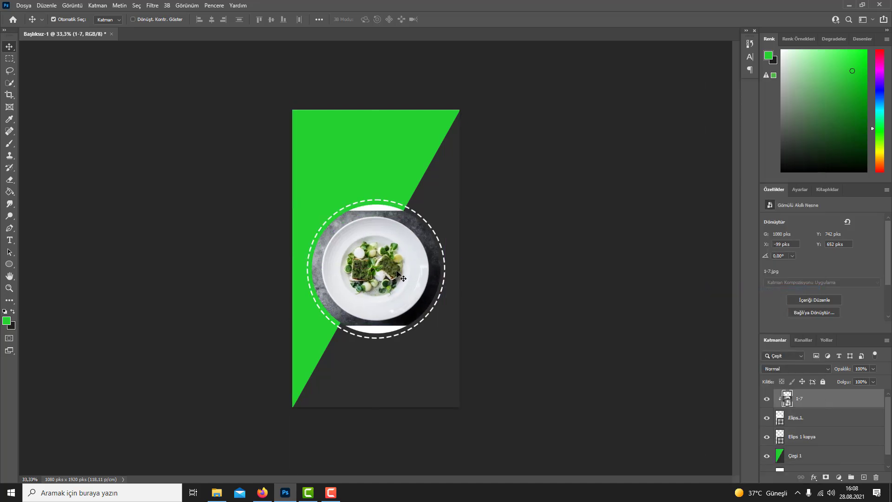
key("ctrl+t")
left_click_drag(444, 211, 493, 160)
left_click_drag(389, 280, 366, 299)
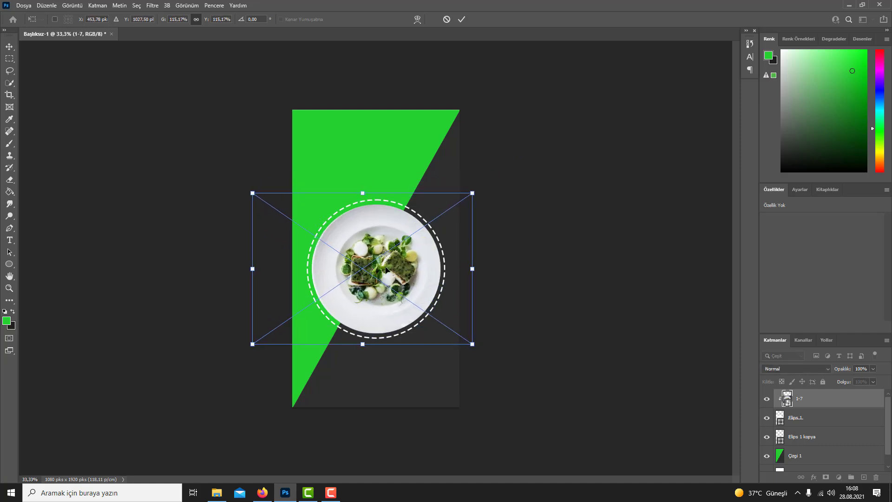
left_click_drag(386, 270, 384, 269)
key("Return")
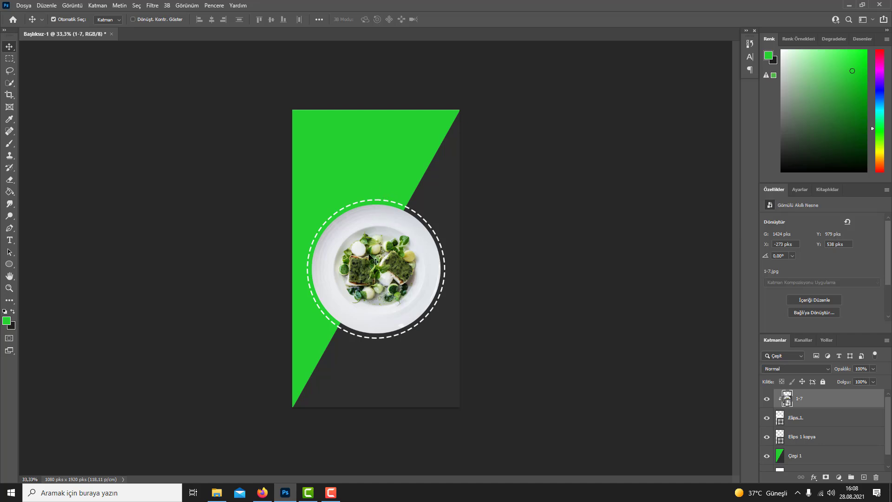
Start a text layer in the green area above the plate, with 18 pt text coloured black (000000)
key("t")
left_click(339, 137)
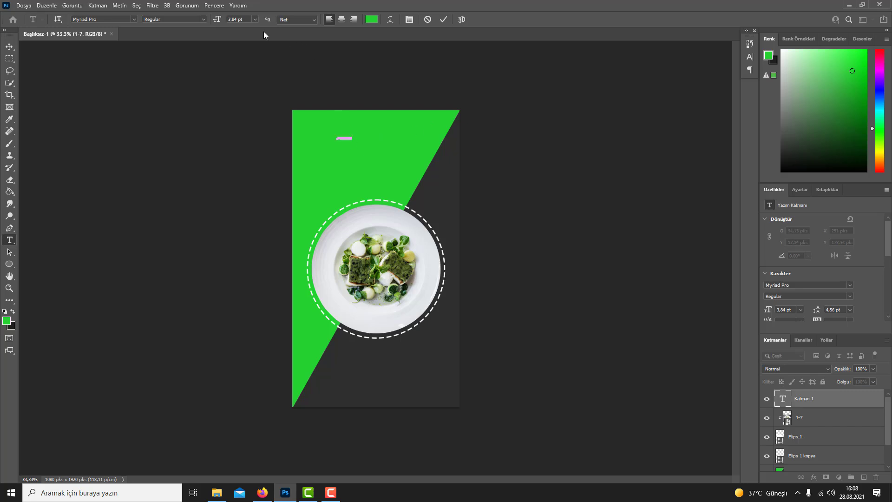
left_click(255, 19)
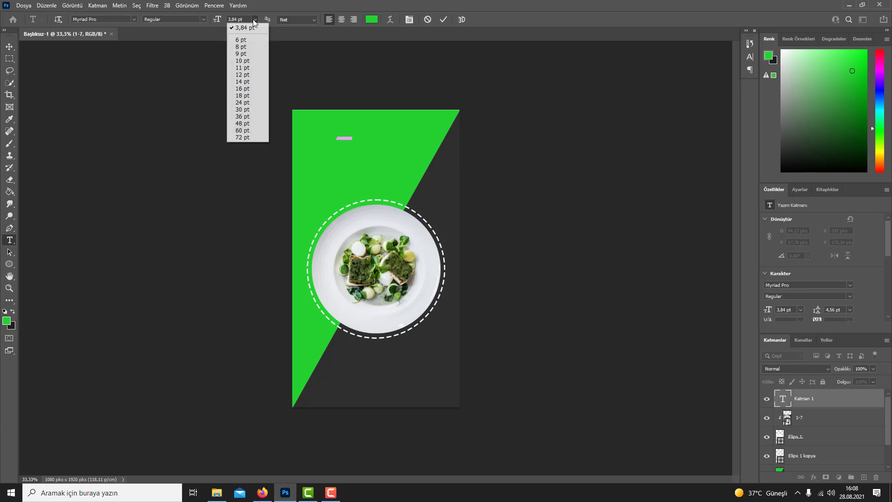
left_click(239, 96)
left_click(358, 136)
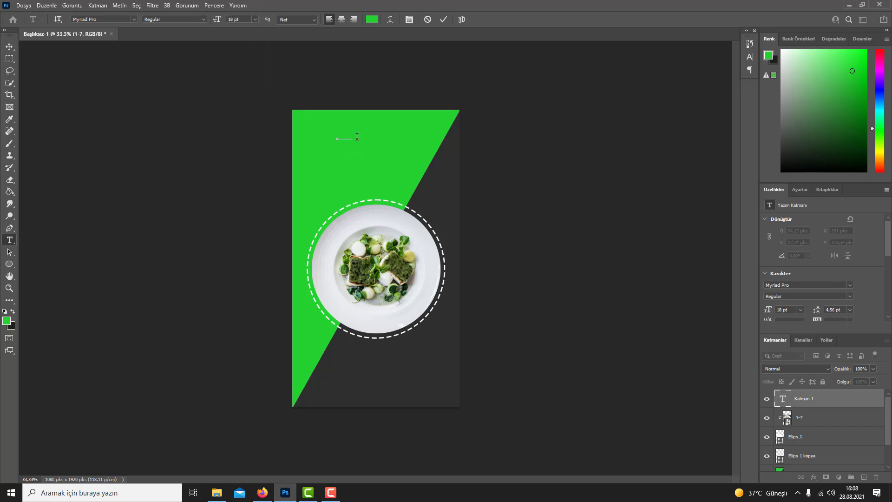
triple_click(357, 137)
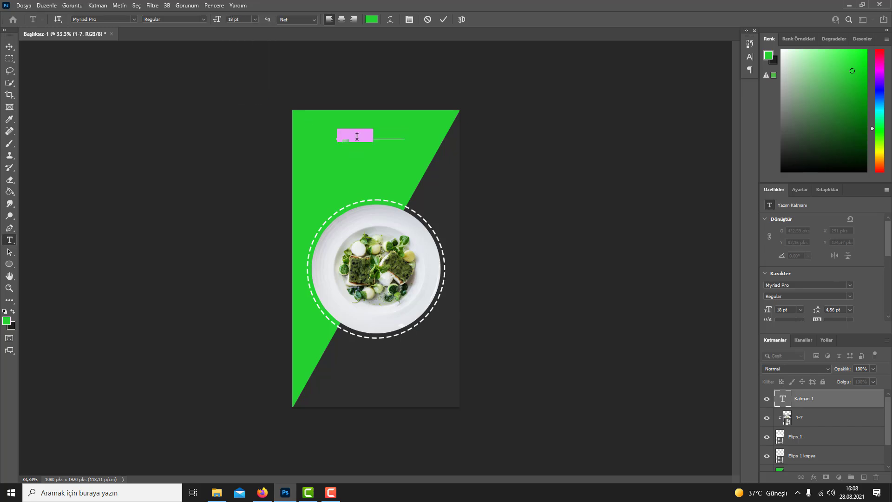
left_click(7, 319)
left_click_drag(78, 370, 51, 408)
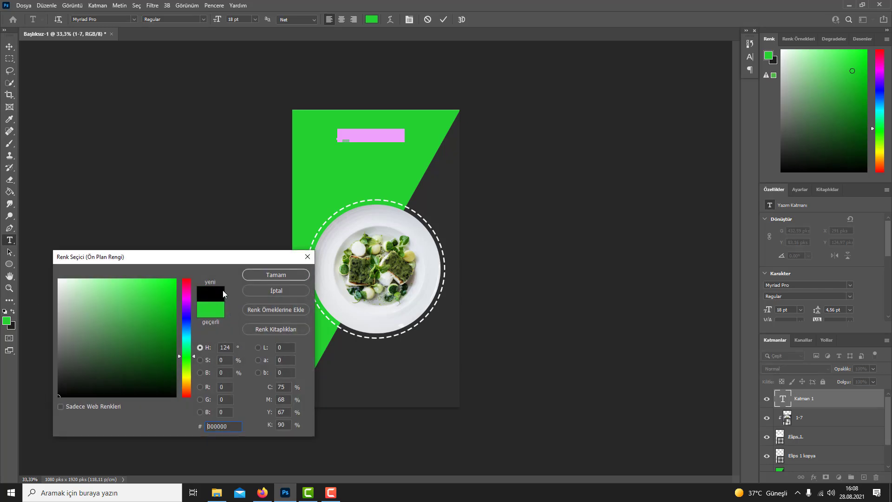
left_click(259, 274)
Replace the placeholder text with SPECİAL MENÜ and shift it slightly upward
left_click(371, 136)
double_click(370, 136)
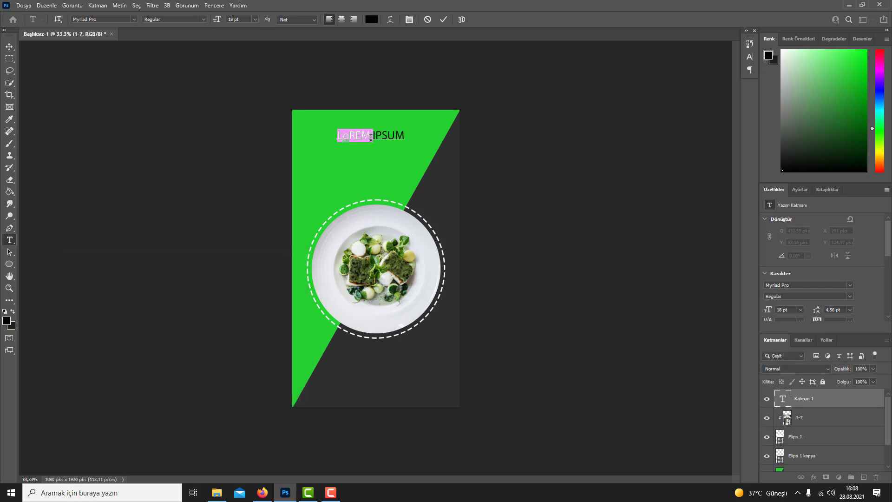
left_click(371, 136)
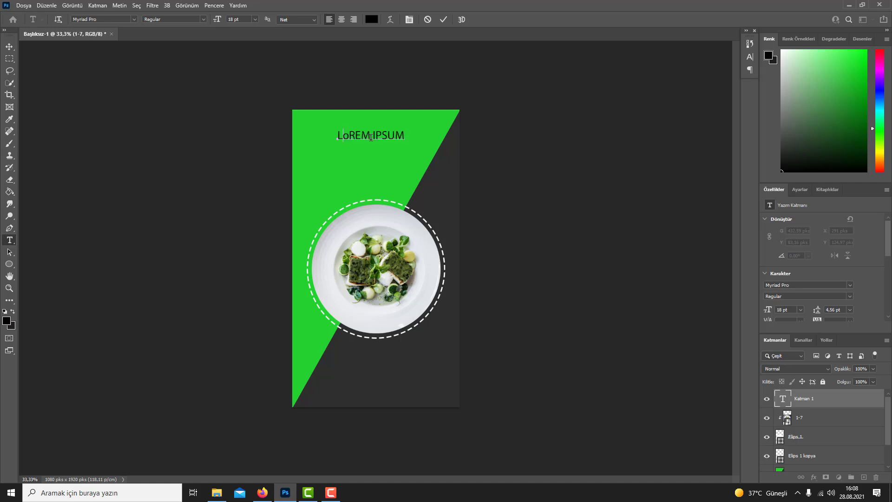
type("SPECİAL")
type("MEN")
key("BackSpace")
key("BackSpace")
key("BackSpace")
key("BackSpace")
type("MEN")
left_click_drag(380, 133, 379, 128)
Set the whole SPECİAL MENÜ heading in Roboto Bold and centre it horizontally near the canvas's upper edge
double_click(379, 128)
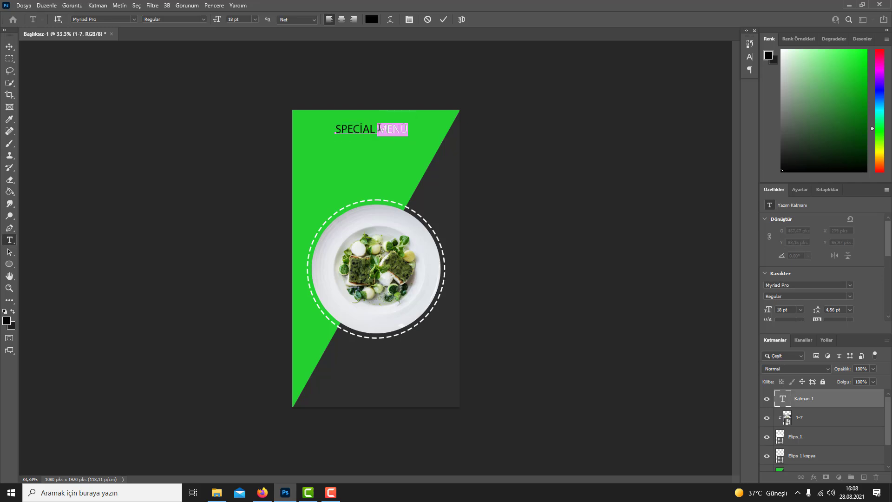
key("ctrl+a")
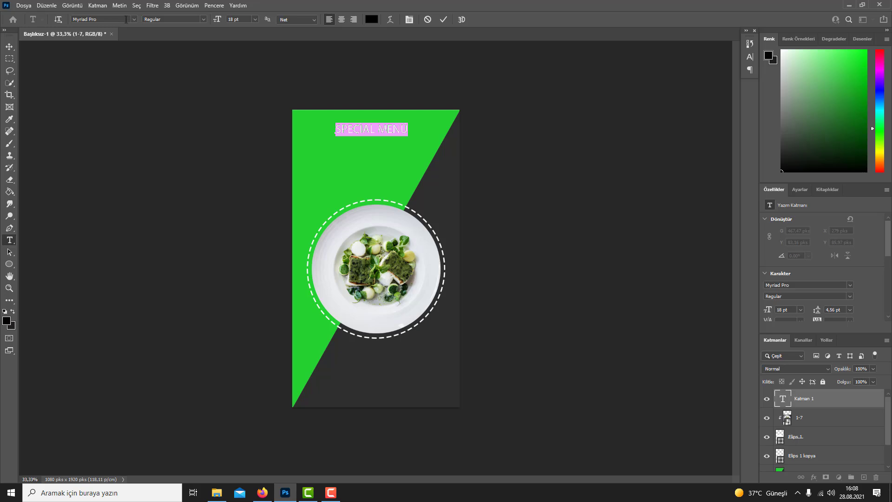
left_click(125, 19)
type("ROBO")
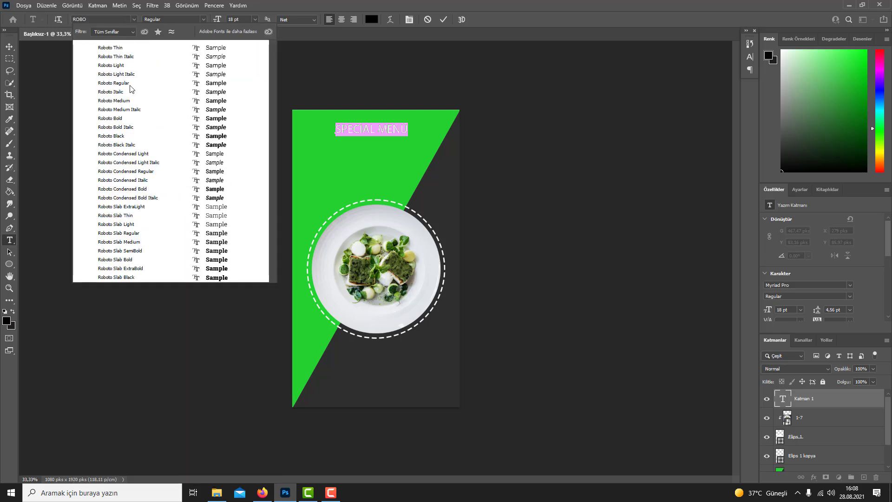
left_click(116, 118)
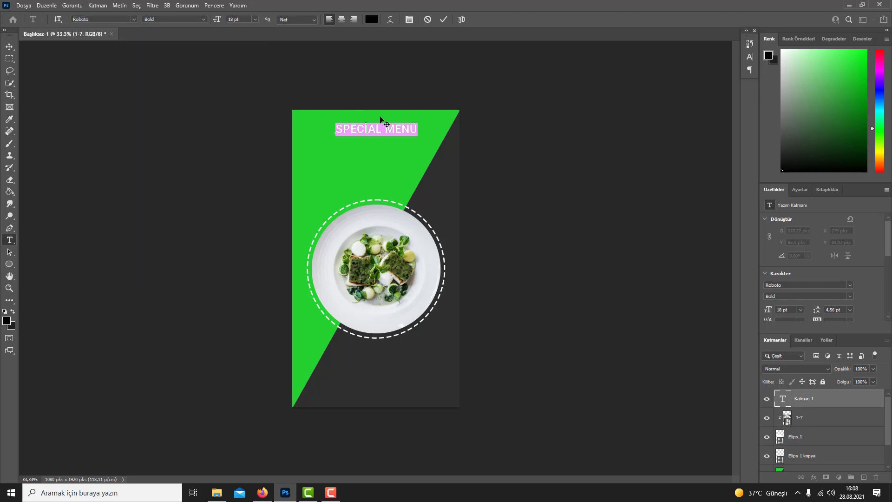
left_click(377, 126)
key("Escape")
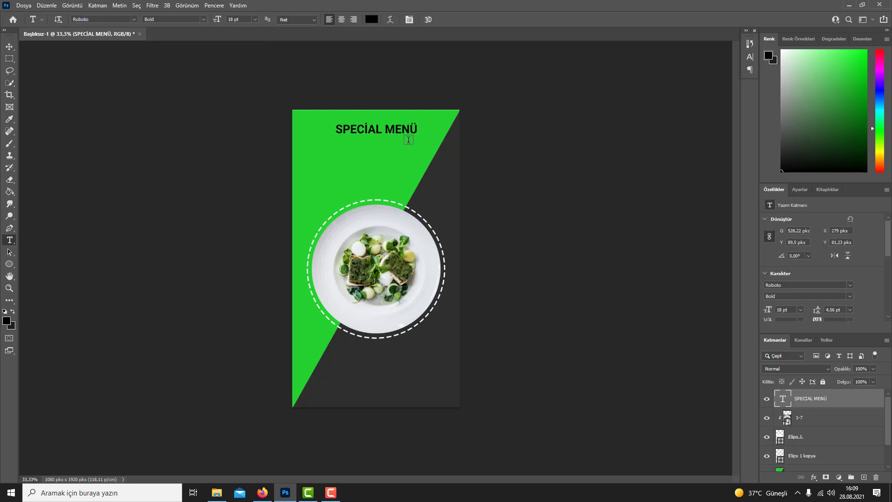
key("v")
left_click_drag(388, 130, 383, 130)
Draw a rounded rectangle about 621 × 105 px below the plate, directly above the Çizgi 1 layer
left_click(347, 352)
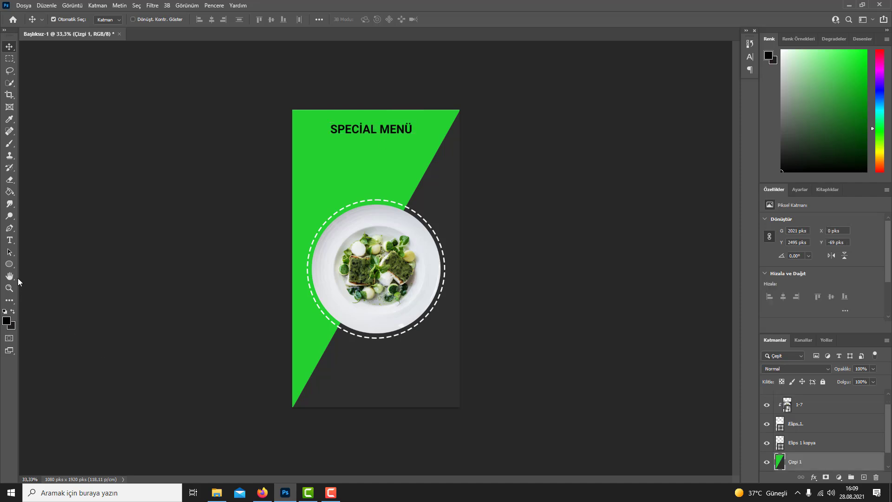
right_click(10, 264)
left_click(40, 265)
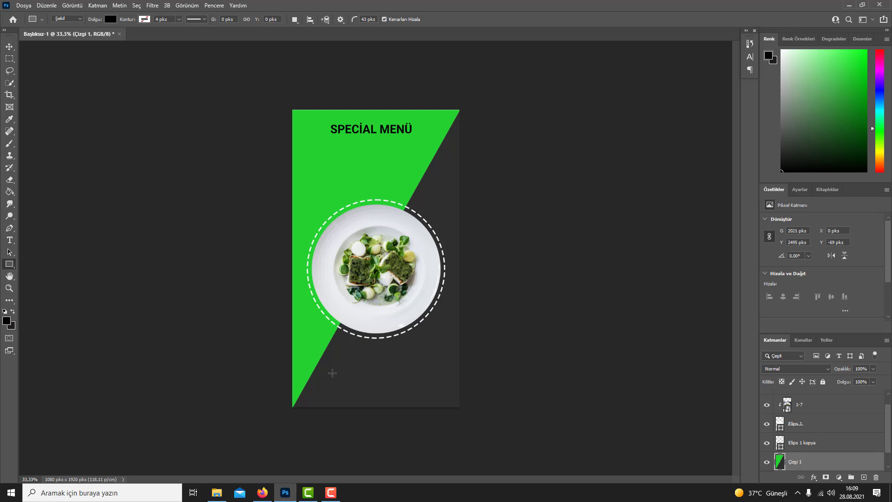
left_click_drag(332, 373, 427, 389)
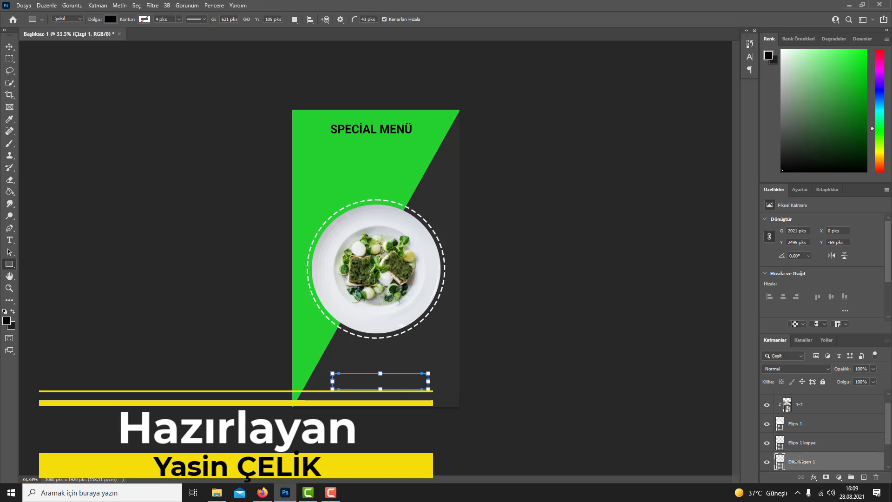
Switch the rounded rectangle's fill to a linear gradient and expand the Yeşiller presets in the gradient editor
left_click(803, 287)
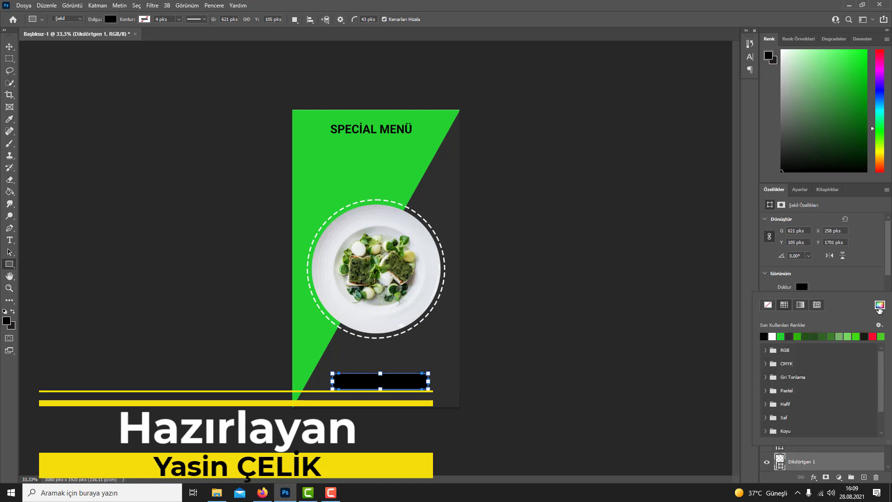
left_click(800, 304)
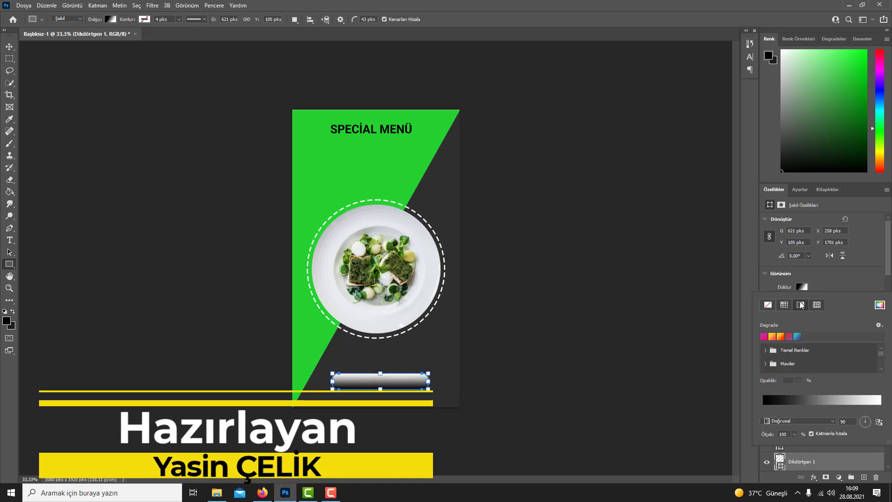
left_click(798, 401)
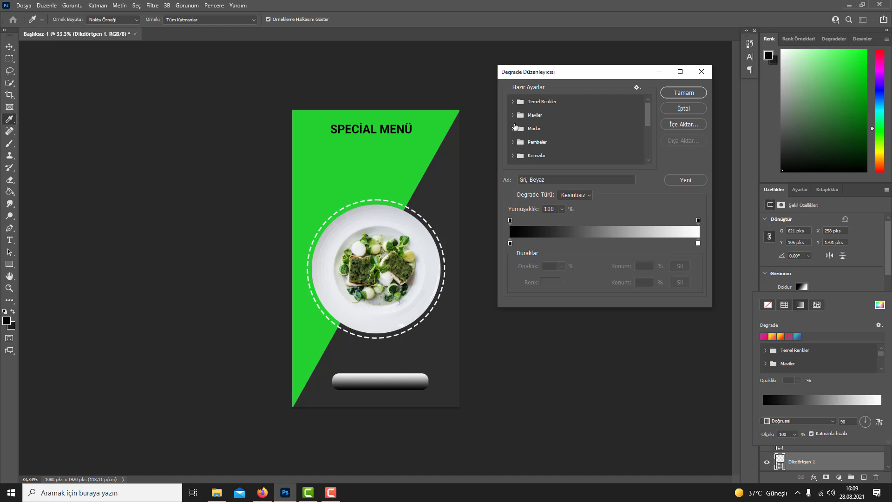
scroll(513, 139, "down", 3)
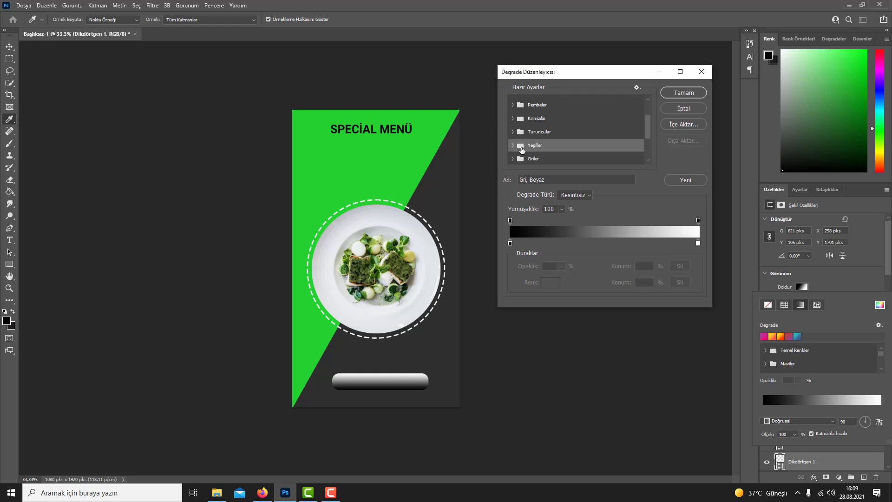
left_click(512, 145)
scroll(561, 152, "down", 2)
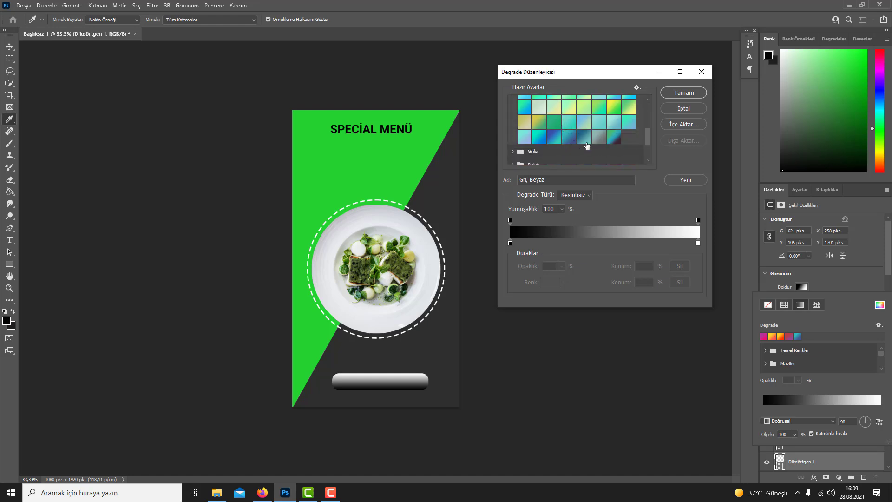
Try several green gradient presets on the rounded rectangle and apply Yeşil_17
left_click(615, 107)
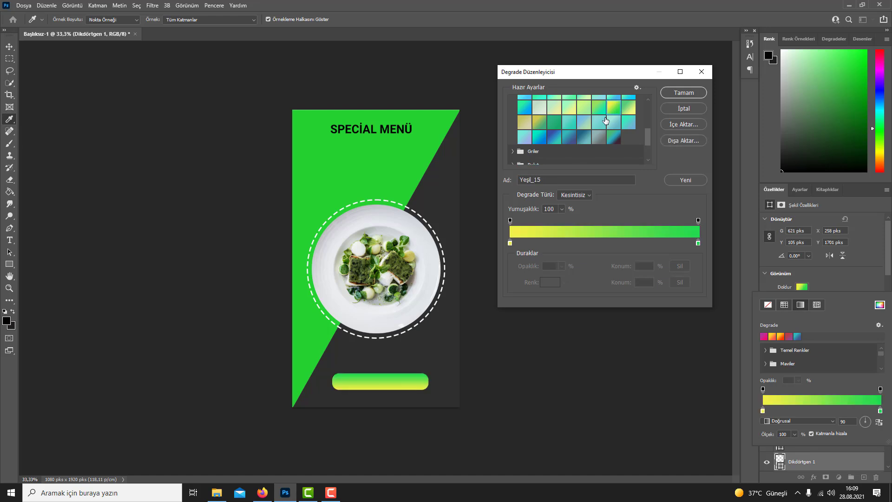
left_click(602, 122)
left_click(582, 122)
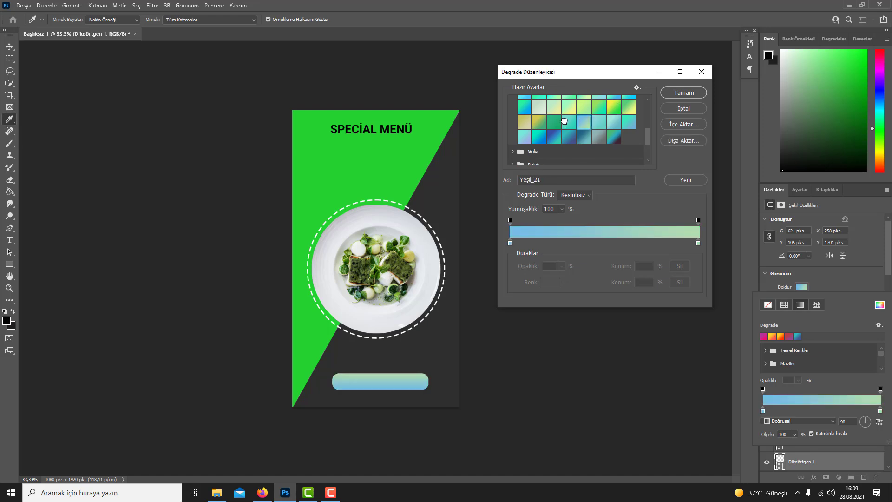
left_click(569, 122)
left_click(554, 122)
left_click(534, 123)
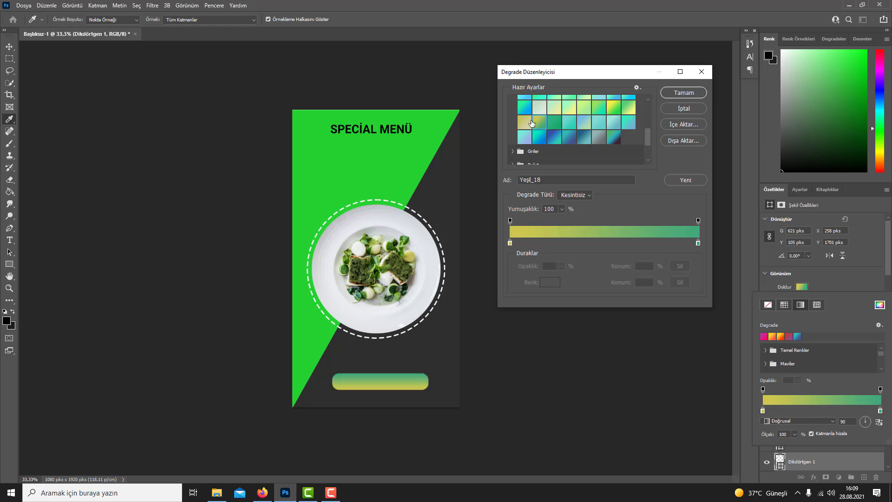
left_click(525, 122)
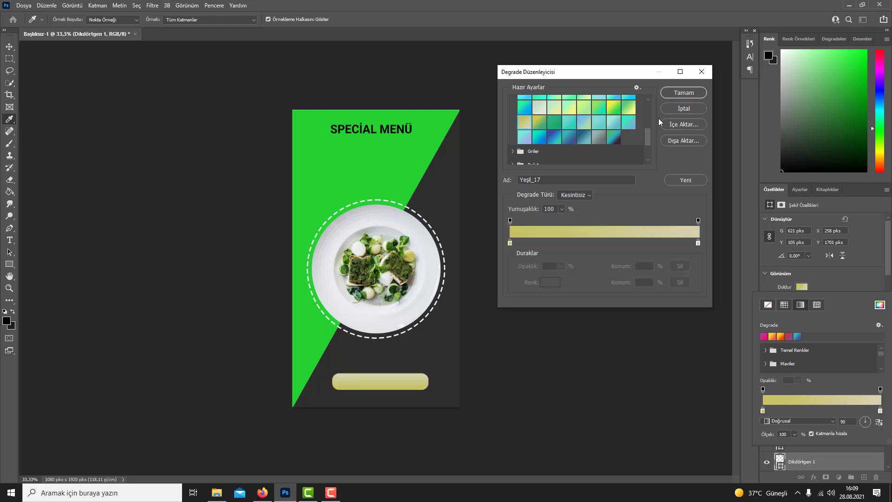
left_click(683, 93)
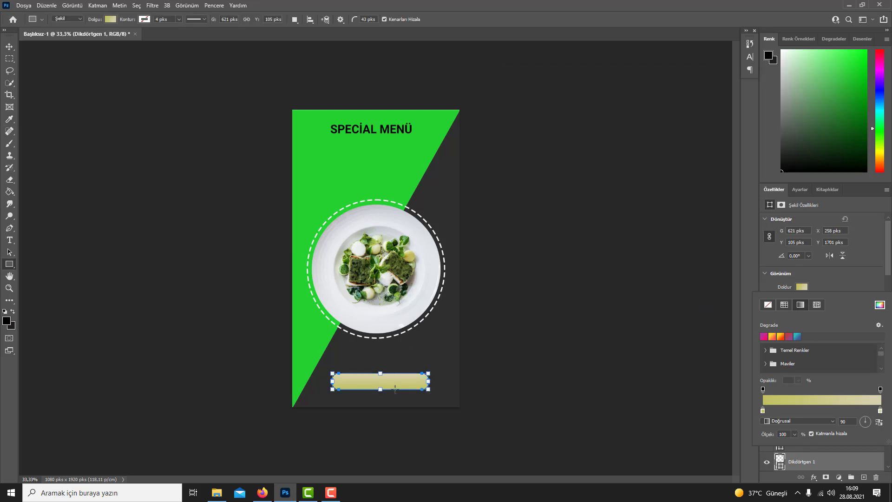
Move the gradient rectangle to about X 230 px, Y 1741 px, centred beneath the plate
key("Return")
key("v")
left_click_drag(396, 389, 396, 375)
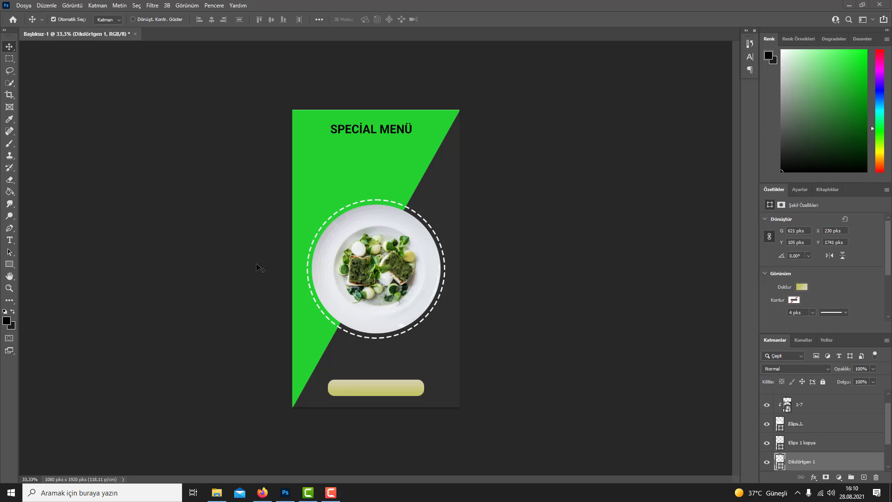
Add the text ORDER NOW !! inside the gradient rectangle
left_click(339, 386)
key("t")
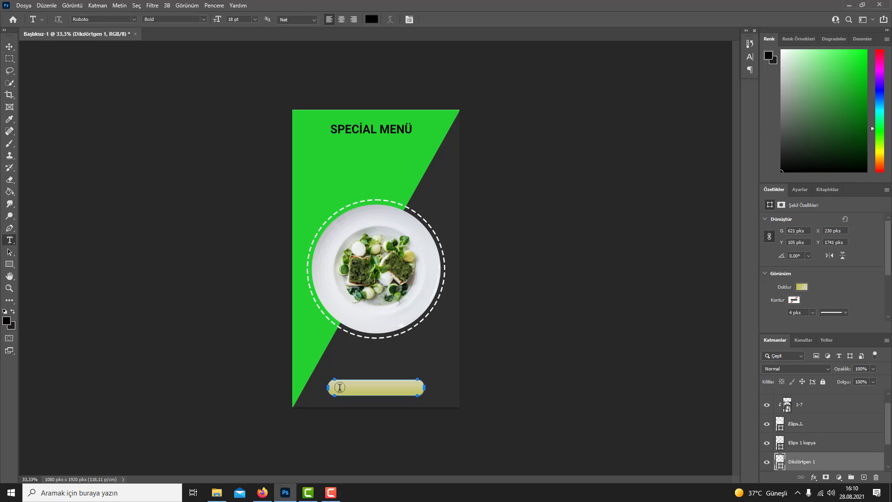
left_click(339, 387)
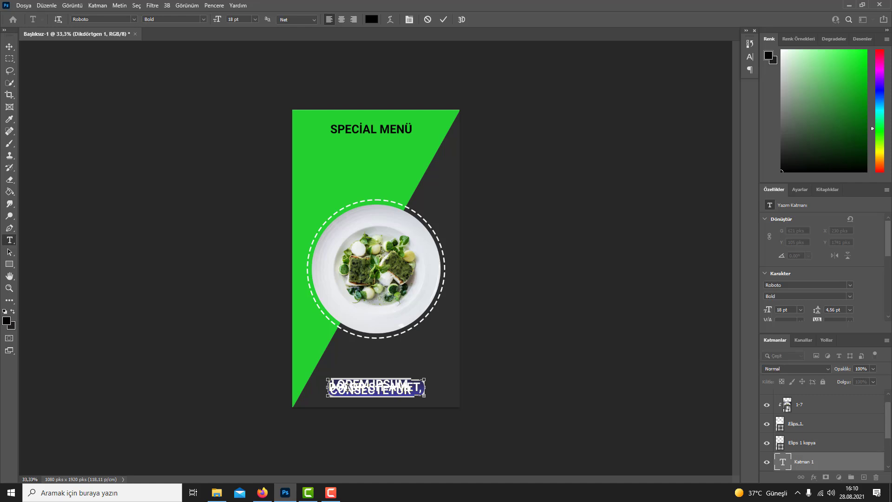
left_click(347, 388)
type("ORDER")
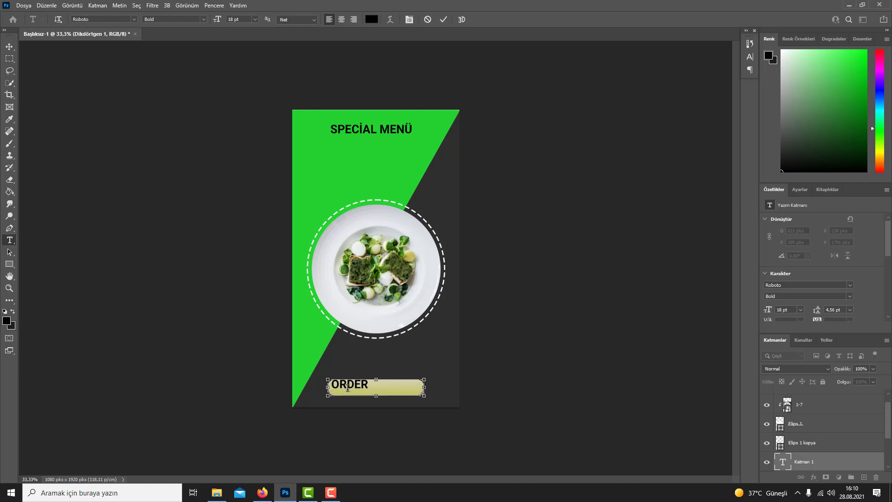
type(" NOW")
left_click_drag(359, 388, 363, 387)
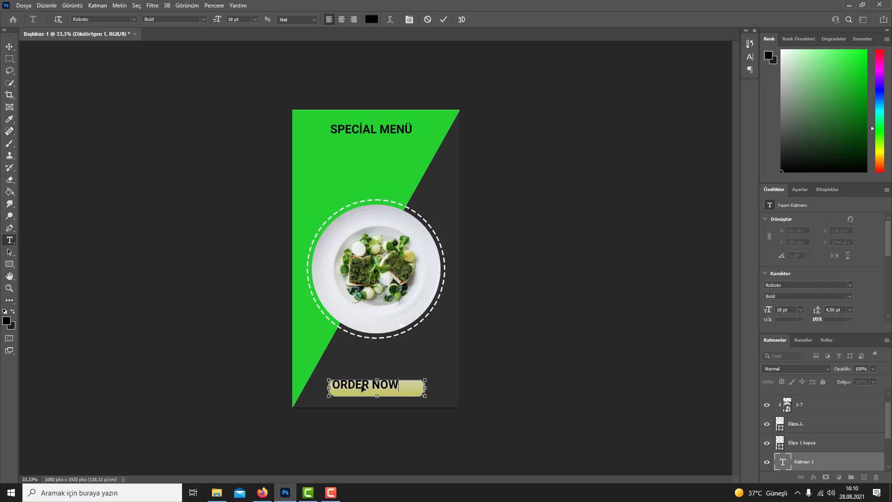
type("!!")
key("Escape")
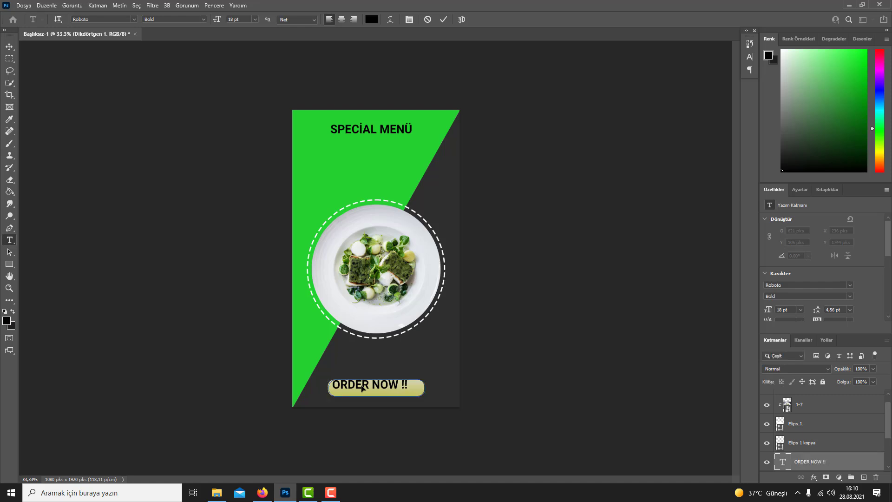
Centre the ORDER NOW !! text within the gradient button
key("v")
left_click_drag(368, 385, 375, 391)
key("Right")
key("Right")
key("Right")
key("Right")
key("Right")
key("Right")
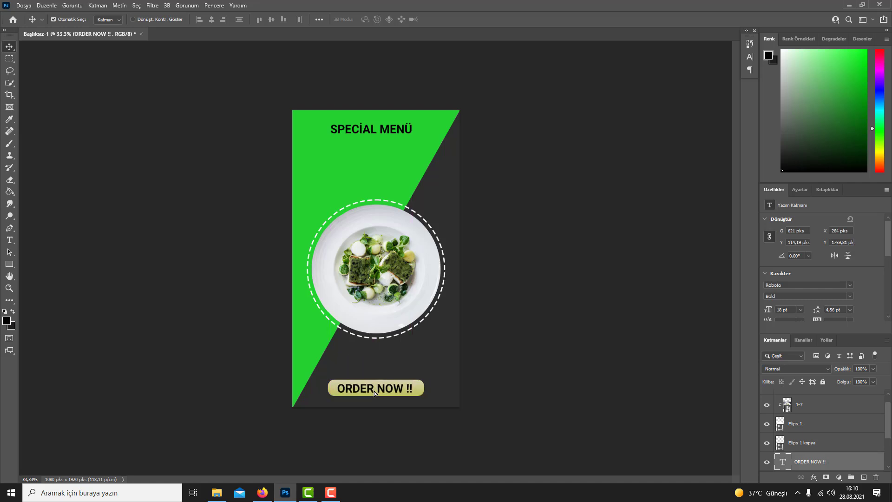
key("Up")
key("Up")
key("Up")
Draw a black rounded rectangle about 309 × 120 px at the canvas's left edge, between the heading and the plate
left_click(9, 264)
right_click(10, 264)
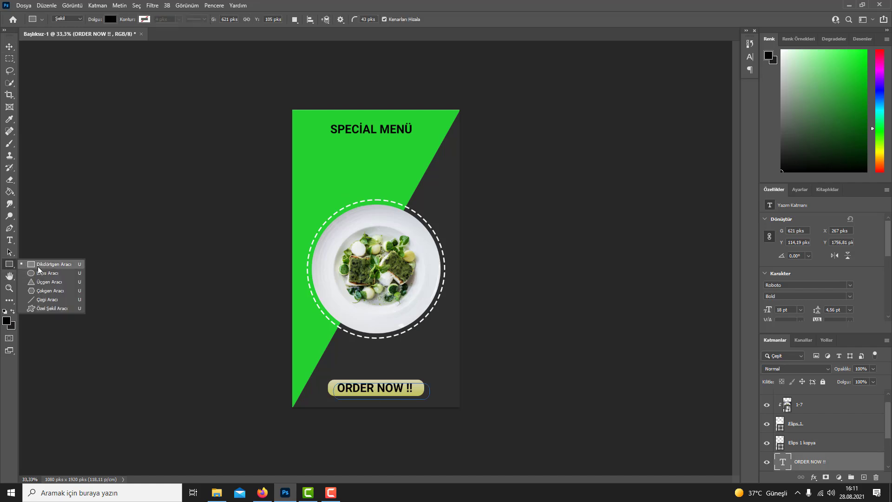
left_click(38, 264)
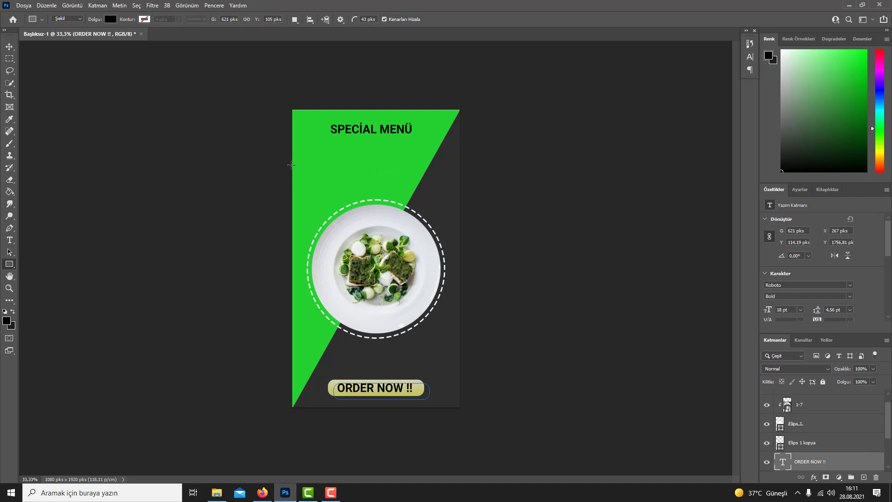
left_click_drag(291, 165, 339, 184)
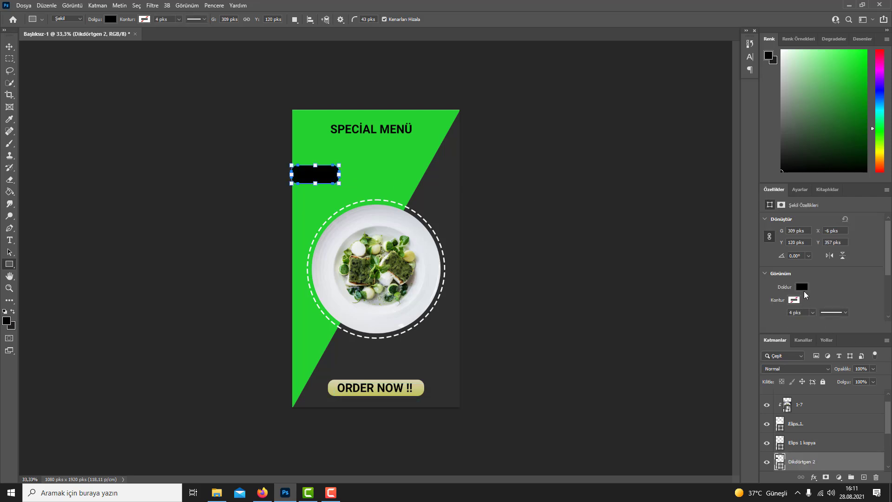
Remove the corner rounding from the black rectangle so that it has square corners
left_click(801, 287)
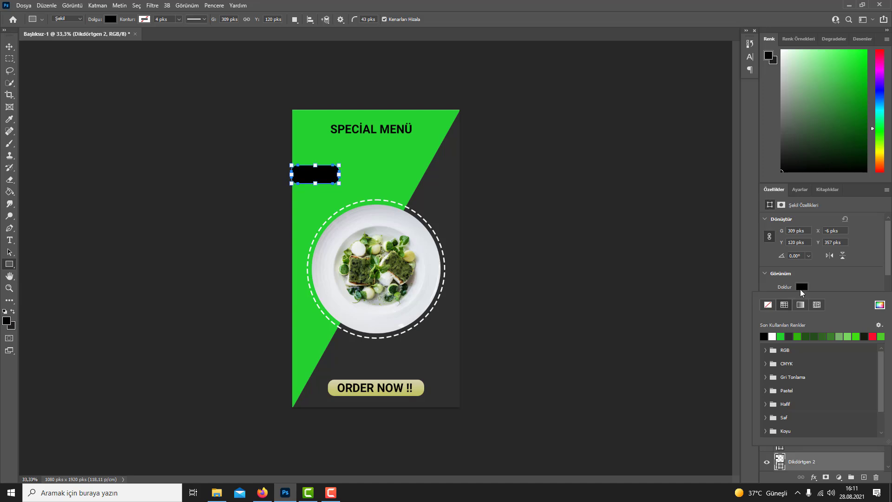
left_click(821, 277)
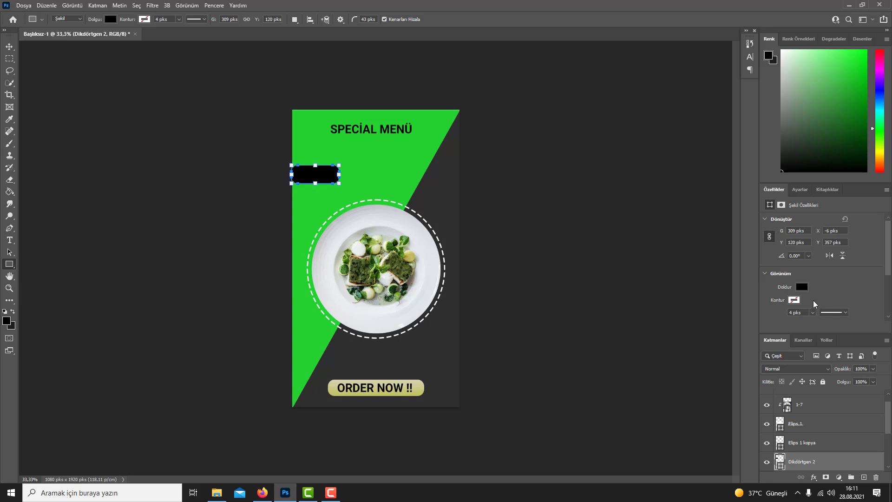
scroll(812, 300, "down", 4)
double_click(793, 278)
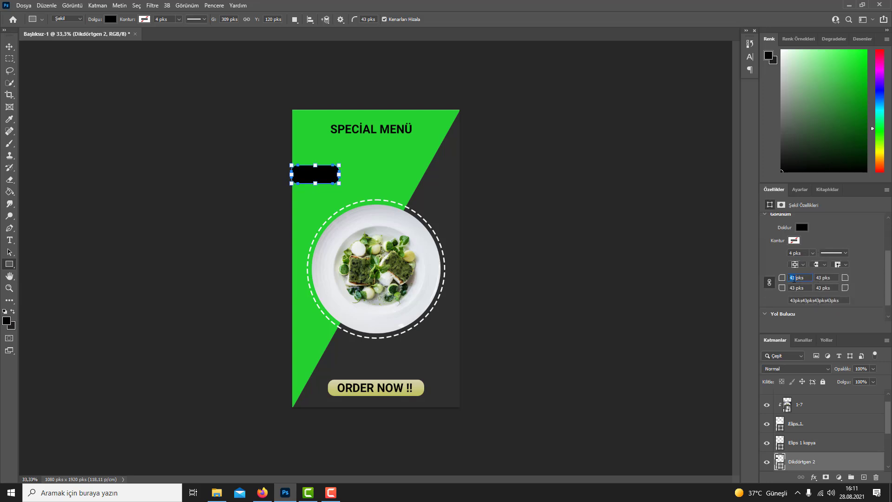
key("Return")
key("Tab")
key("Return")
Move the black rectangle to about X -20 px, Y 375 px, slightly overhanging the canvas's left edge
key("v")
left_click(355, 180)
left_click_drag(331, 176, 329, 179)
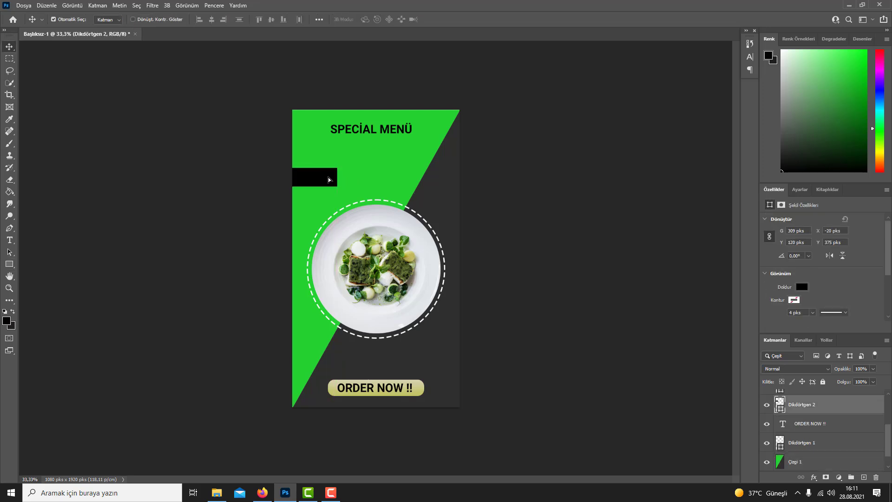
Add the text 50 OFF over the black rectangle and colour it white (ffffff)
key("t")
left_click(309, 176)
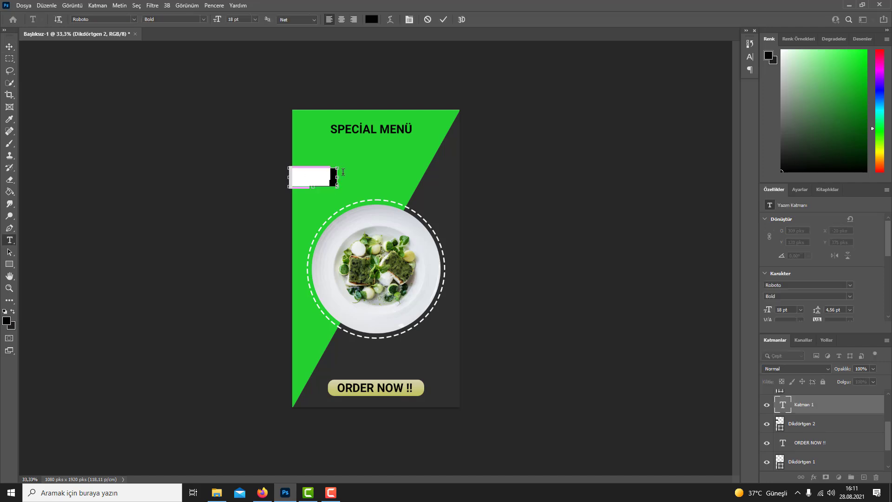
key("BackSpace")
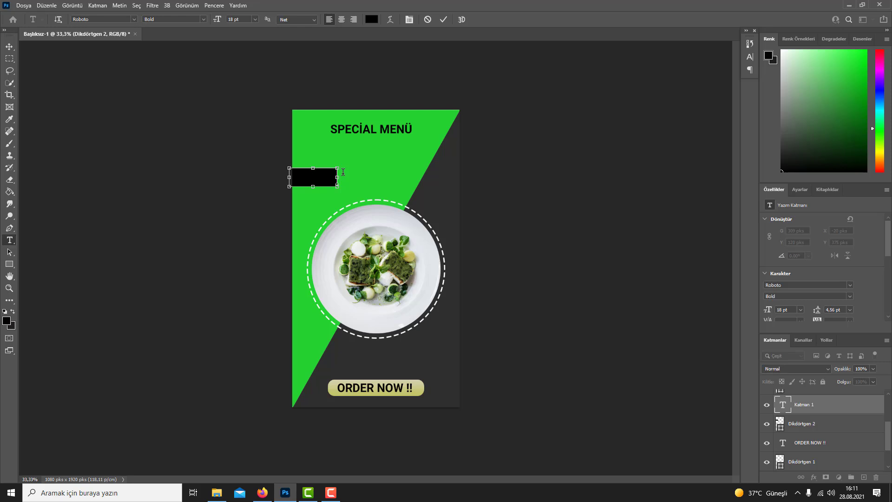
key("ctrl+a")
left_click(371, 22)
left_click_drag(80, 304, 56, 277)
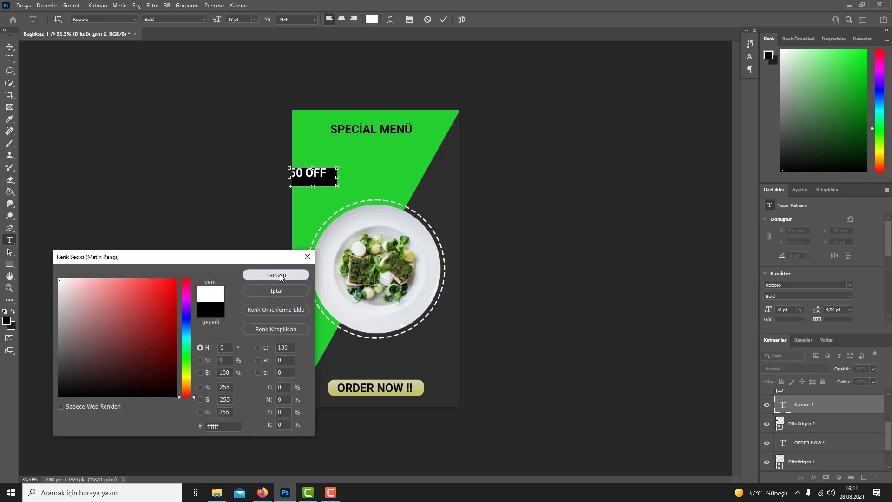
left_click(281, 275)
Centre the 50 OFF text within the black rectangle
left_click_drag(309, 176, 315, 179)
key("ctrl+Return")
key("v")
key("Right")
key("Right")
key("Right")
key("Right")
key("Right")
key("Right")
key("Right")
key("Right")
key("Right")
key("Right")
key("Right")
key("Right")
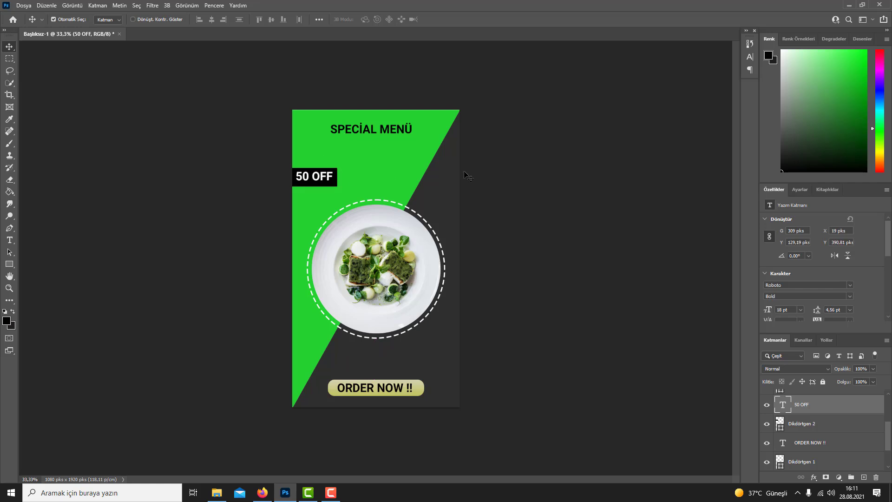
Put a percent sign in front of the discount text so that it reads %50 OFF
double_click(315, 179)
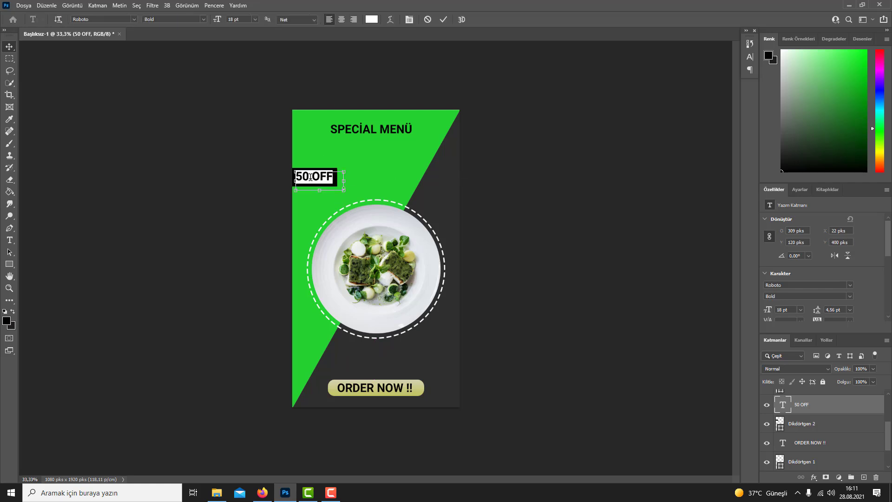
left_click(308, 177)
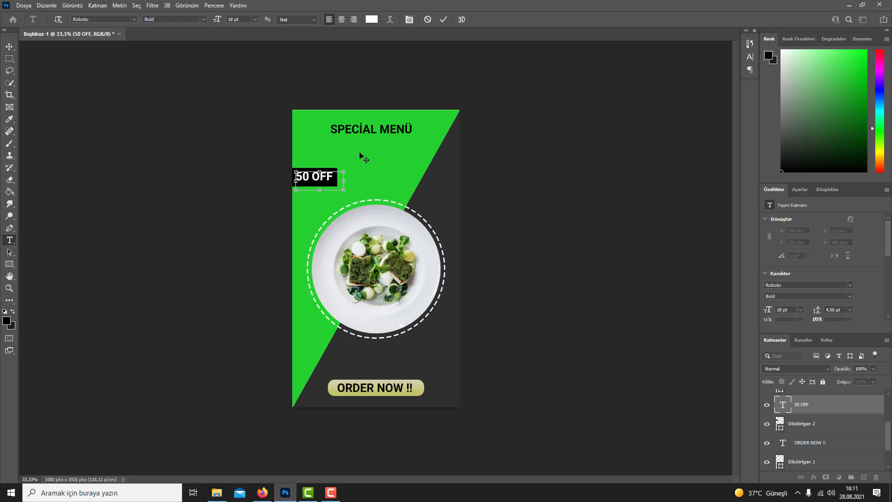
type("%")
key("ctrl+a")
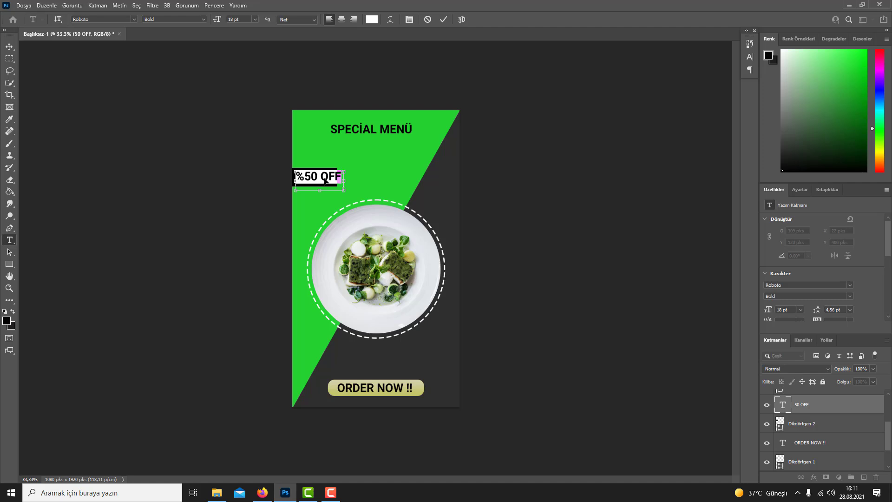
left_click(329, 157)
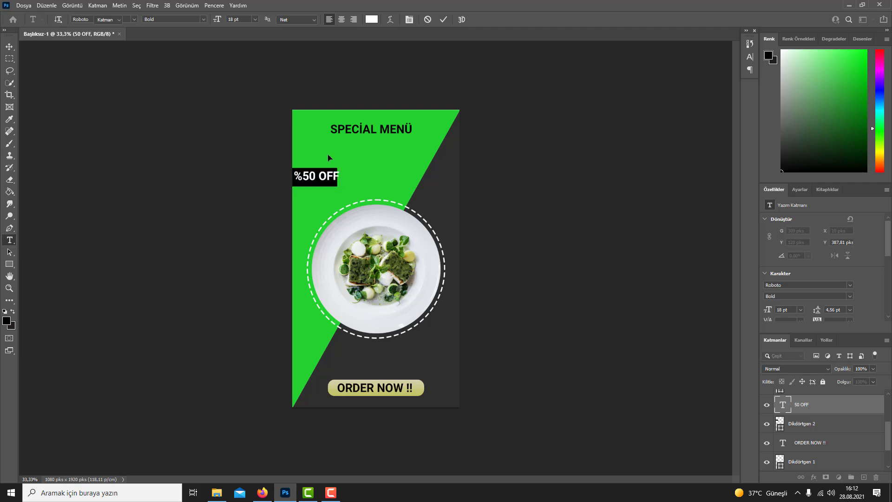
key("v")
Scale the black rectangle behind the discount text to about 110%
left_click(331, 186)
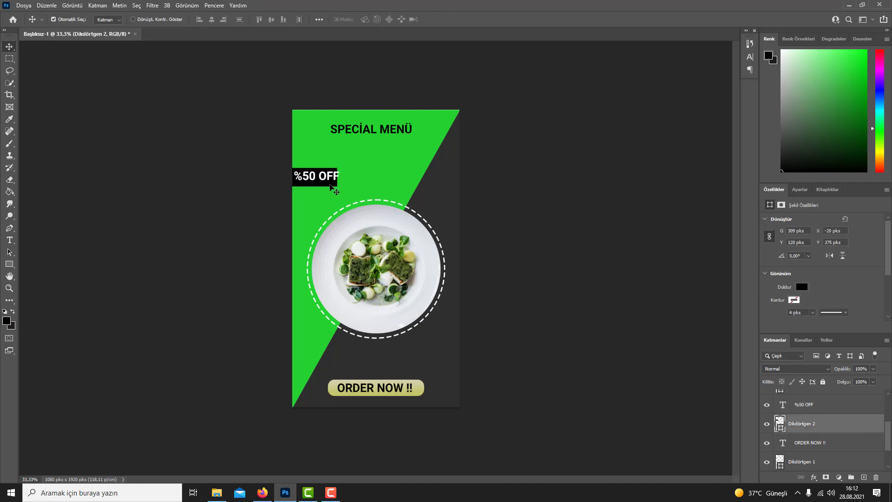
key("ctrl+t")
left_click_drag(337, 177, 341, 179)
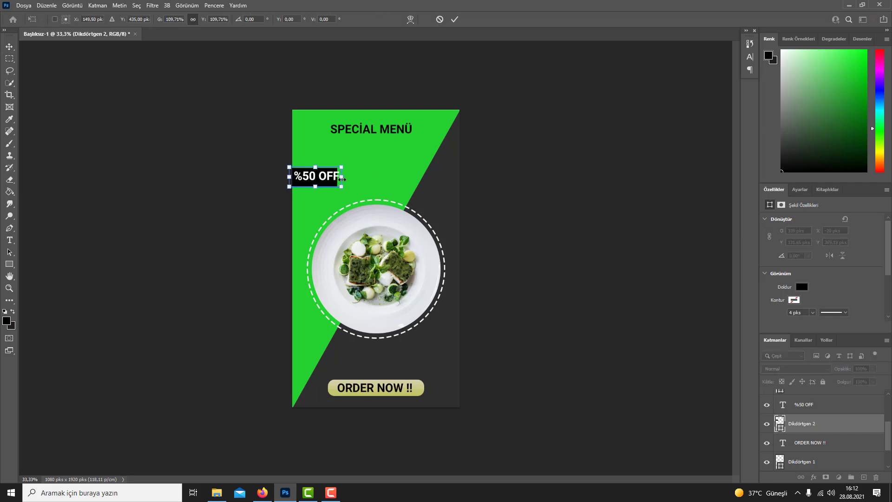
key("Return")
Move the %50 OFF text to about X 9 px, Y 397 px, centred in the black rectangle, and deselect it
left_click_drag(331, 183, 329, 186)
key("Up")
key("Up")
key("Up")
key("Up")
key("Up")
key("Up")
key("Up")
key("Up")
key("Up")
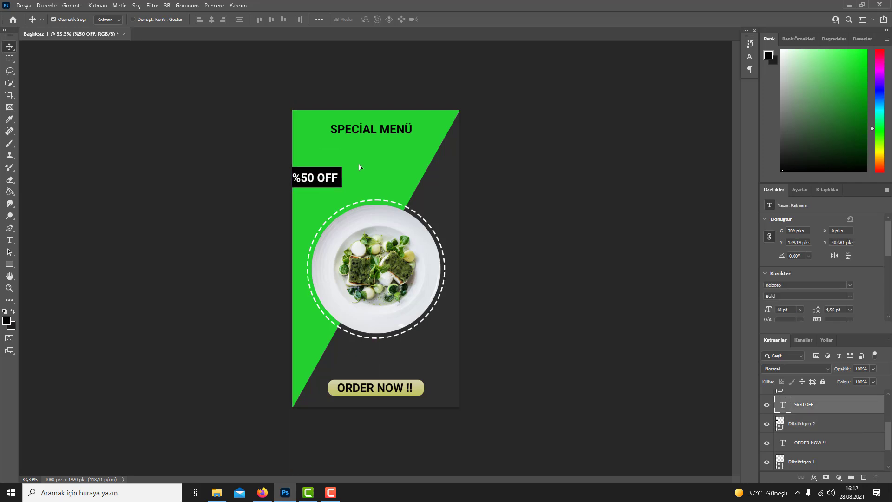
key("Right")
key("Right")
key("Right")
key("Right")
key("Right")
key("Right")
key("Right")
key("Right")
key("Right")
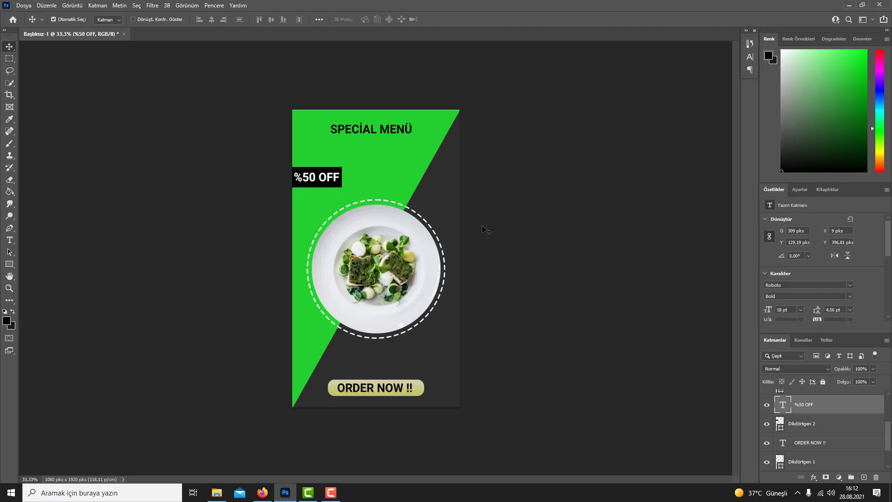
left_click(507, 192)
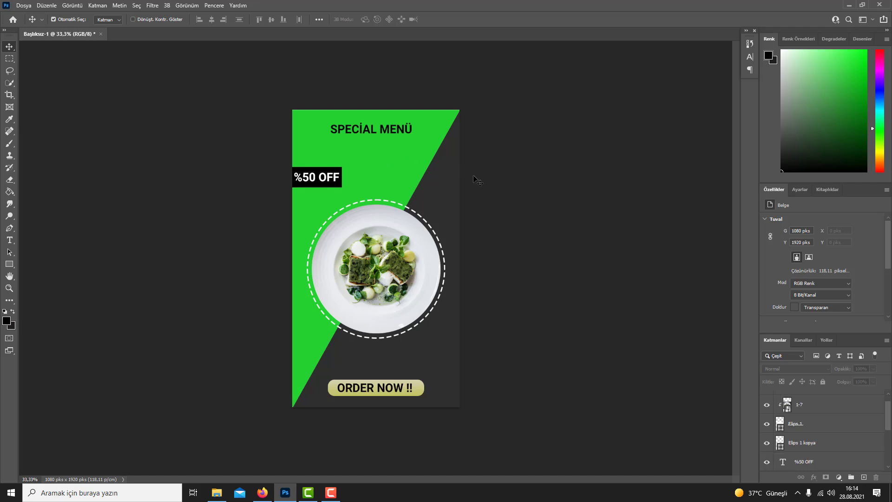
Set the SPECİAL MENÜ heading's font to Bauhaus 93 Regular at 25 pt
left_click(378, 132)
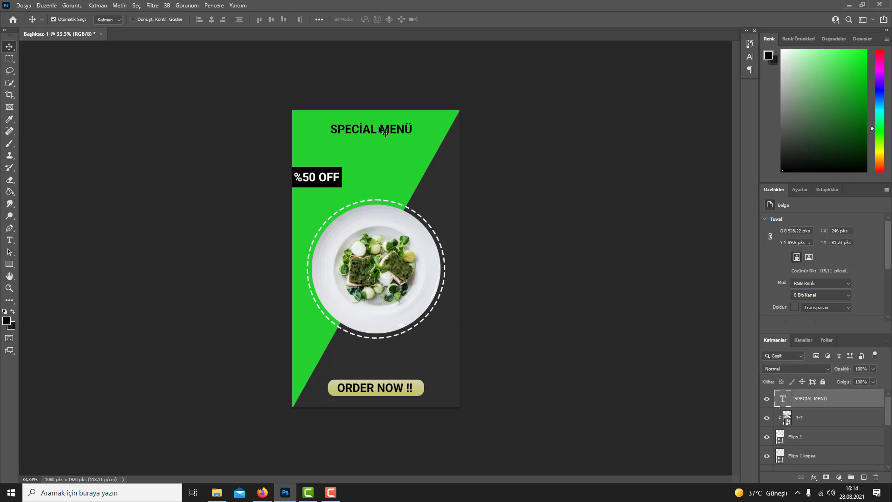
double_click(375, 130)
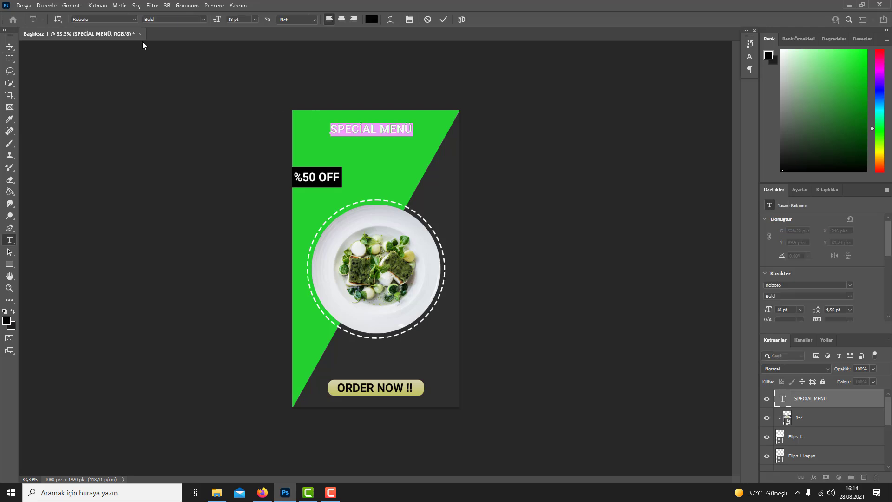
left_click(116, 19)
type("bau")
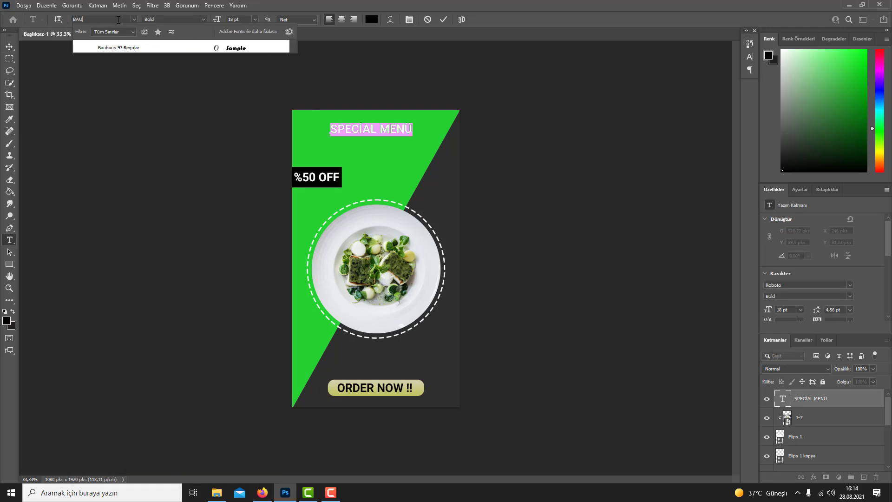
key("Down")
key("Return")
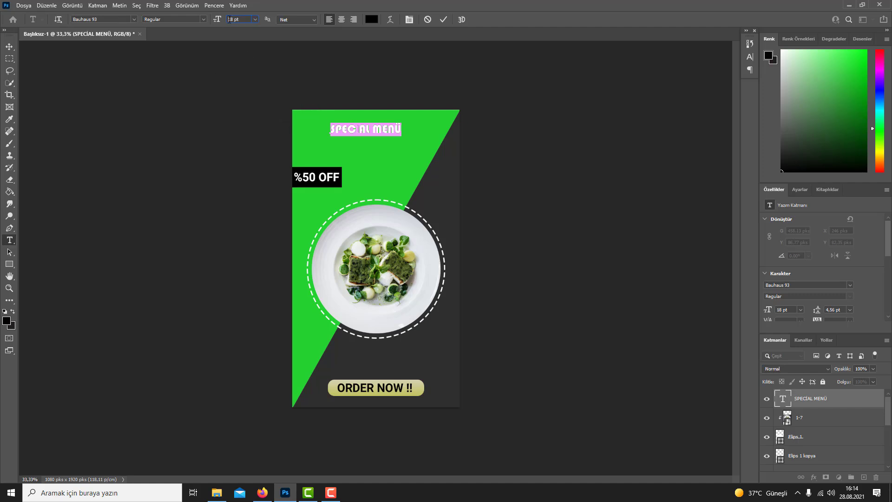
key("Return")
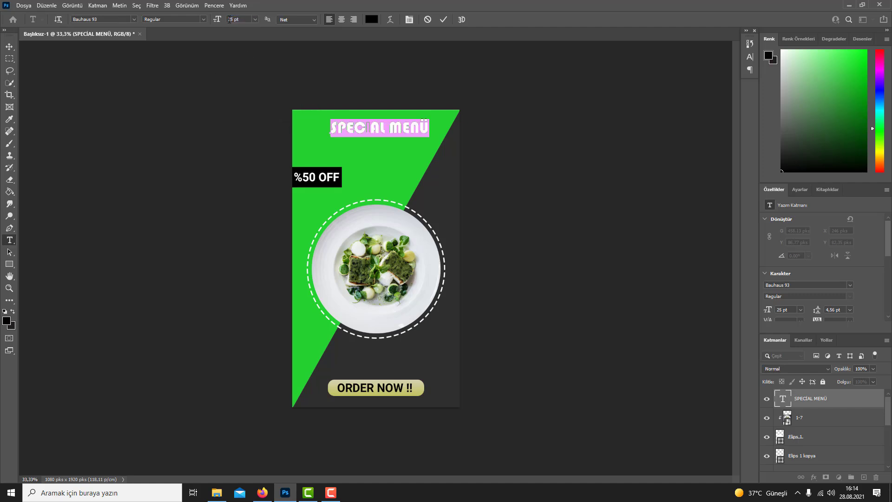
Replace the dotted İ in the heading with a plain I and move the heading to about X 237 px, Y 71 px
left_click(372, 127)
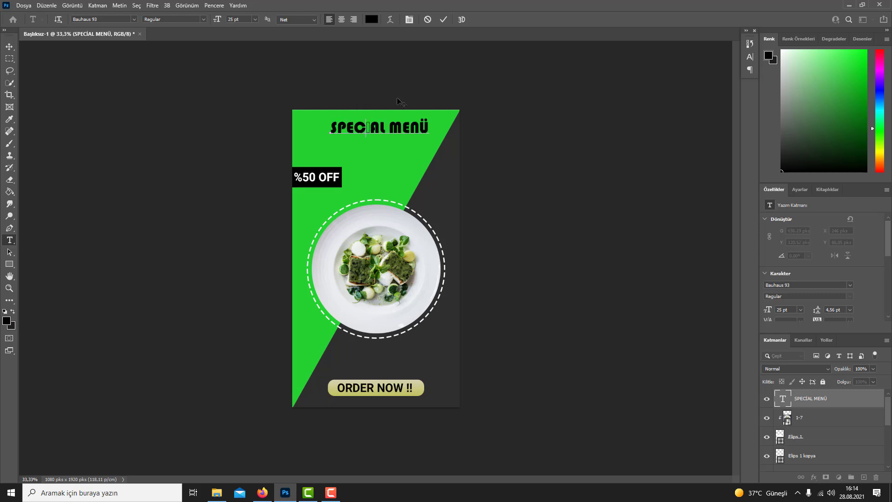
type("I")
left_click_drag(383, 128, 386, 134)
key("ctrl+Return")
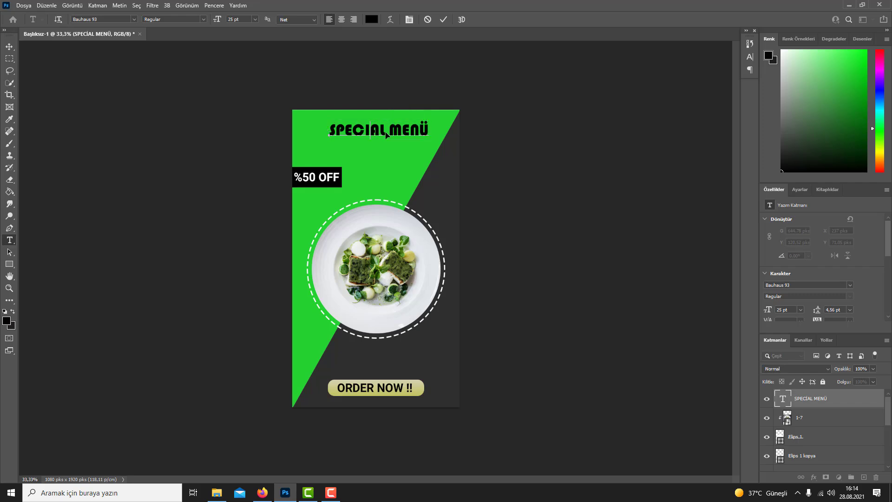
key("v")
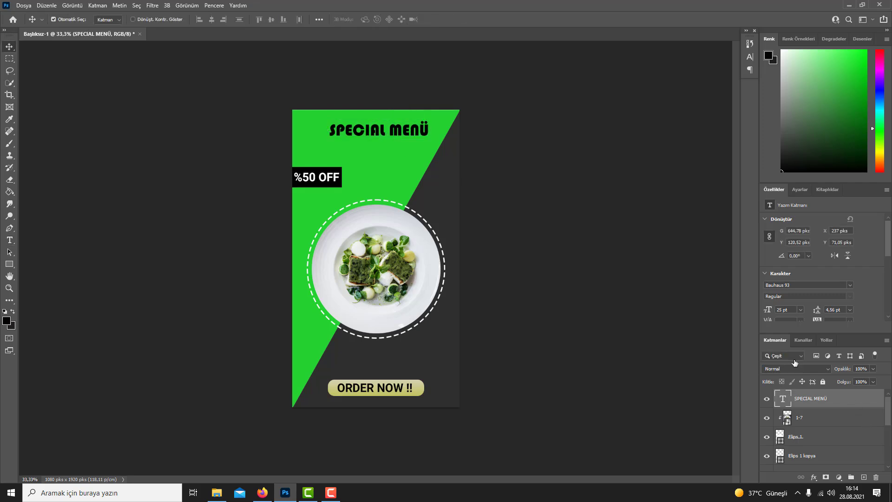
Apply a drop shadow to the SPECIAL MENÜ heading and shorten the shadow's distance
double_click(850, 399)
left_click(529, 402)
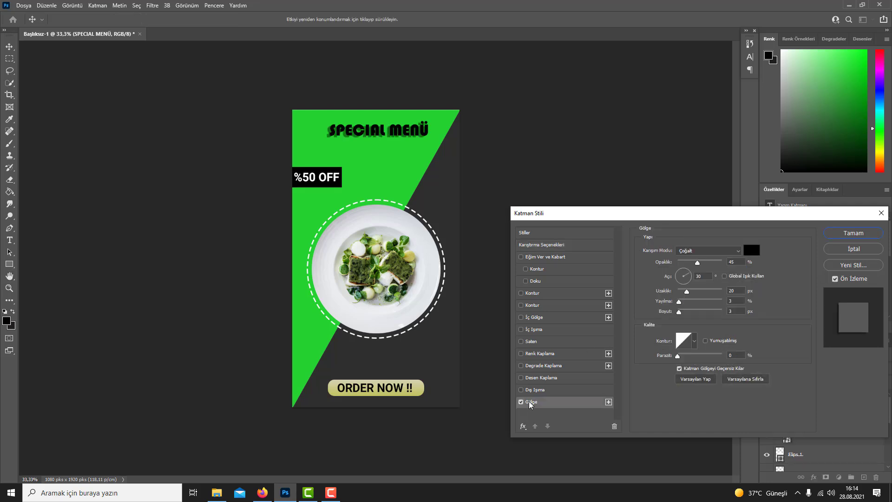
left_click(731, 290)
double_click(732, 290)
type("1")
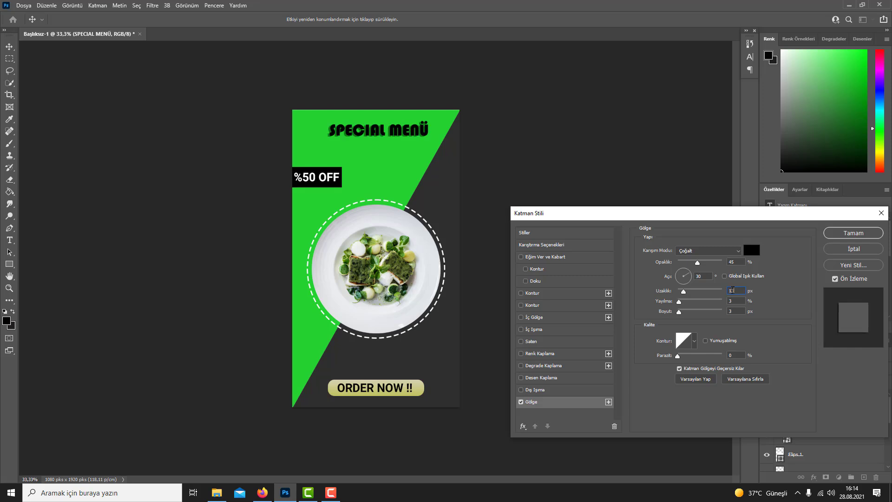
key("Return")
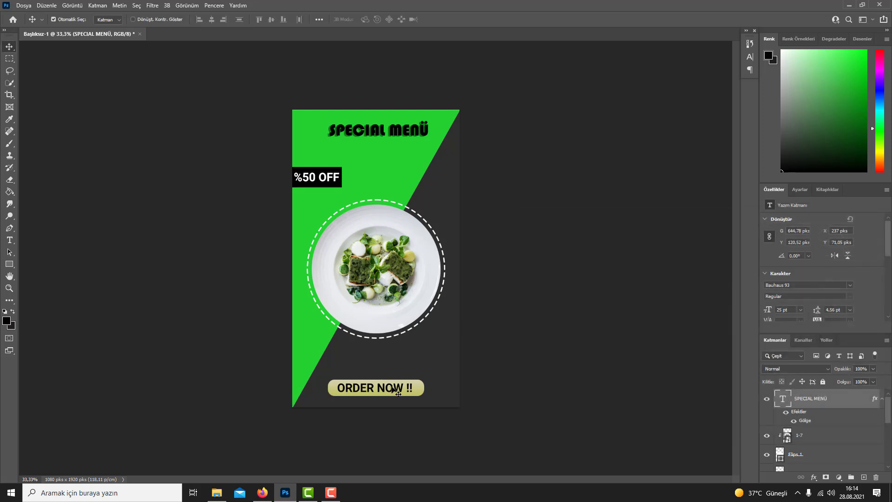
Move the ORDER NOW !! text and its gradient rectangle up together, placing the rectangle at about X 229 px, Y 1624 px
left_click(399, 389)
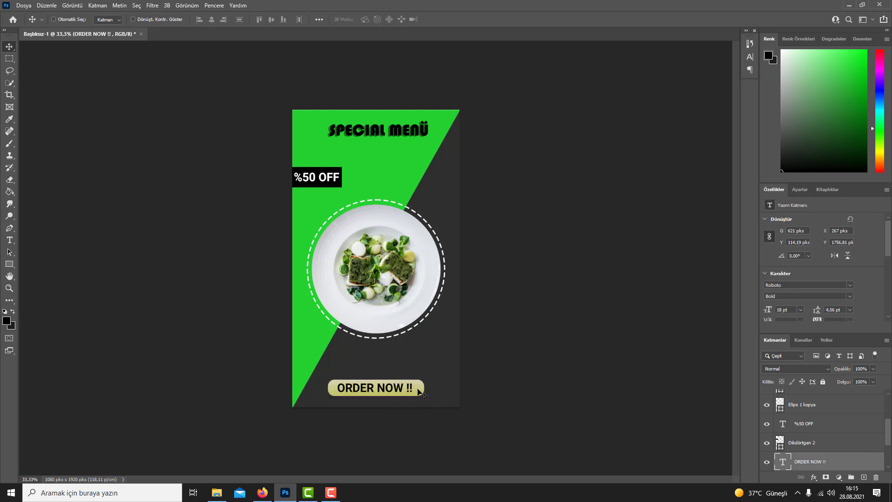
left_click(834, 444, "ctrl")
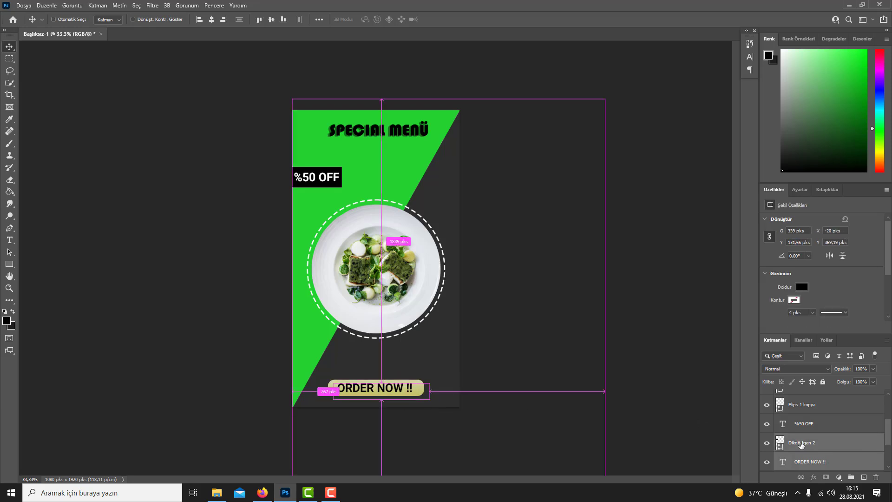
left_click(417, 392, "ctrl")
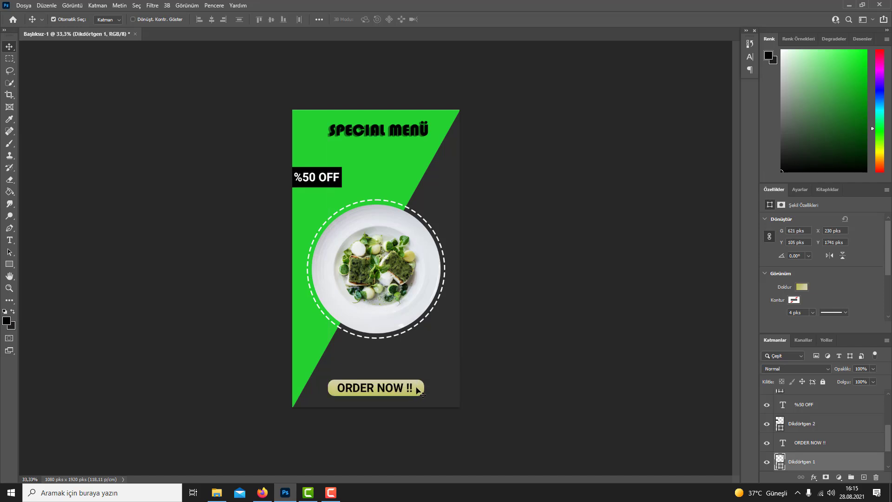
scroll(809, 442, "down", 2)
scroll(809, 443, "down", 1)
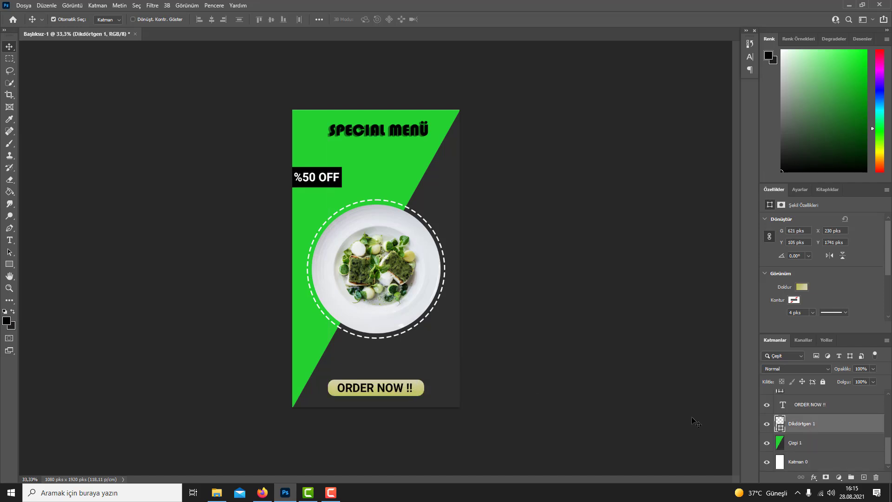
left_click(839, 409, "ctrl")
left_click_drag(416, 390, 419, 372)
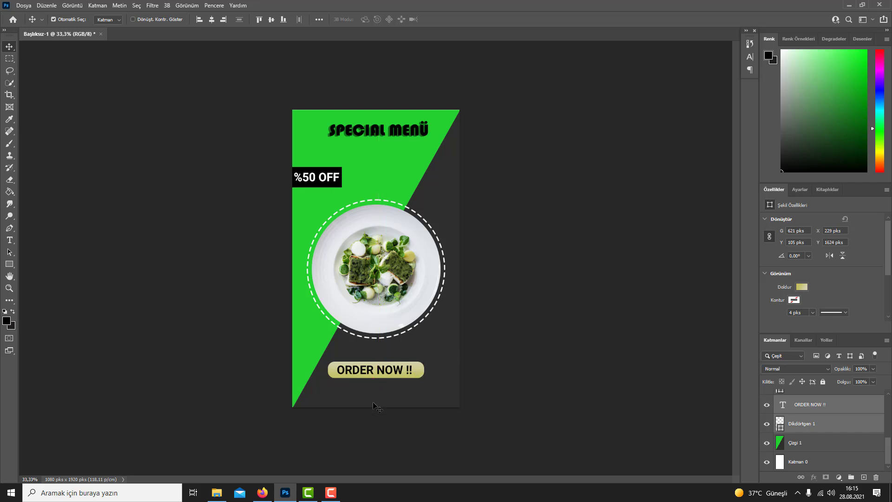
Activate the Custom Shape tool and expand the All Custom Shapes-harshvardhanart group in the shape picker
left_click(9, 264)
left_click(97, 287)
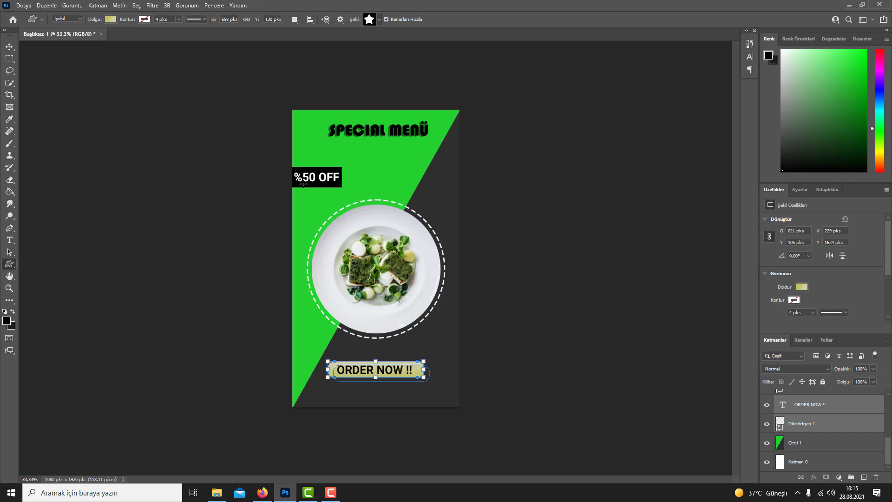
left_click(379, 20)
left_click(284, 95)
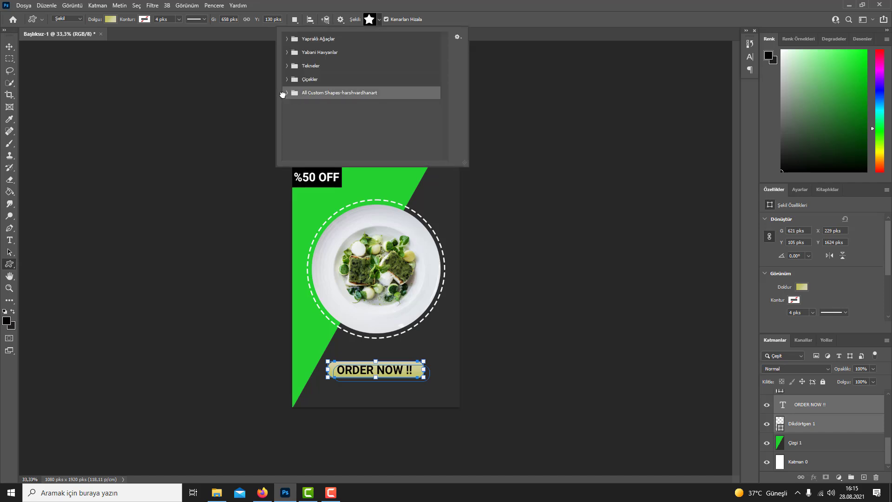
left_click(287, 93)
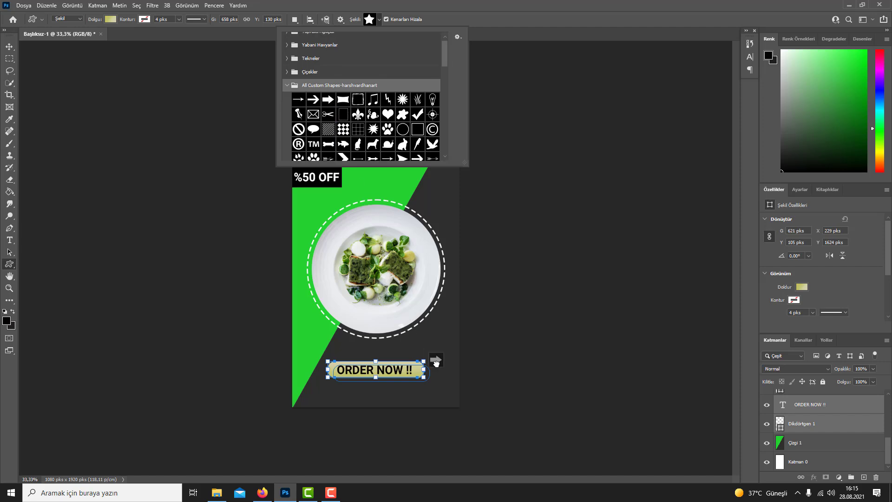
scroll(347, 153, "down", 1)
left_click(415, 370)
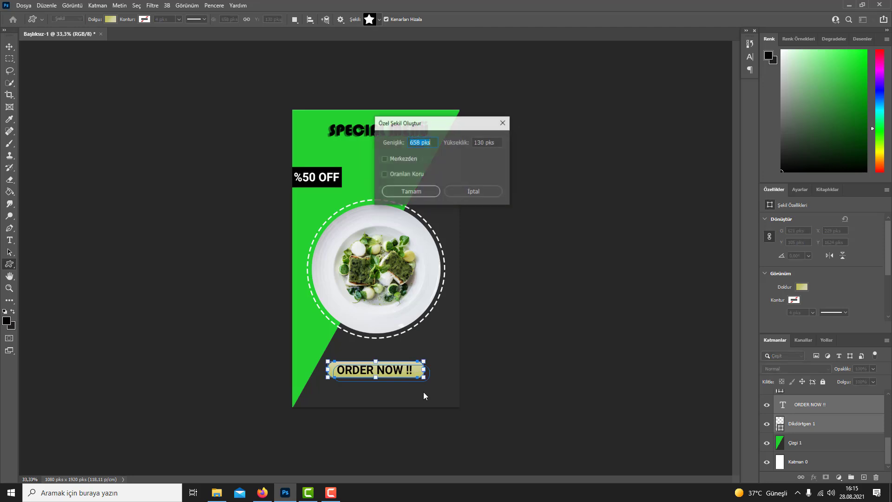
left_click(421, 194)
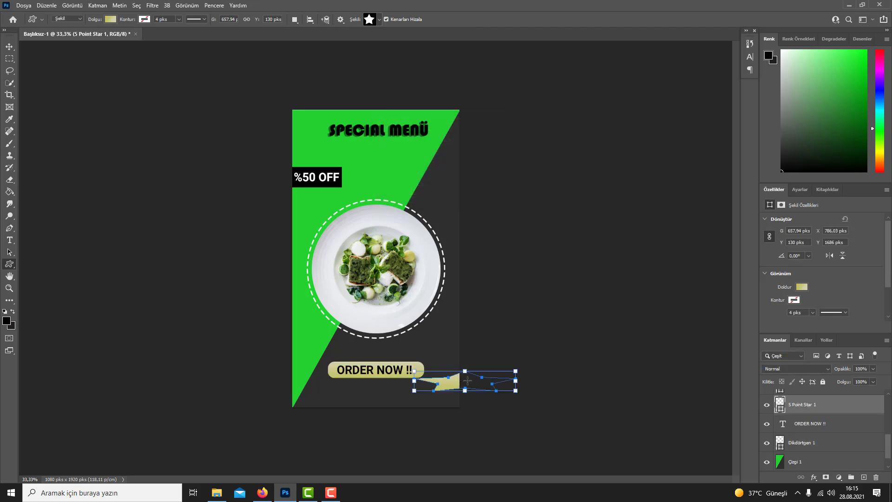
key("ctrl+z")
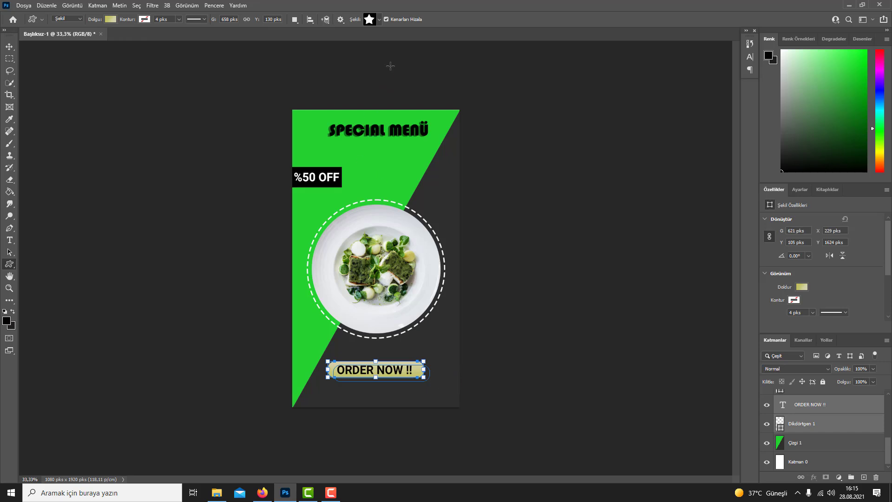
Insert the thick right-pointing block arrow by the end of the order button and shrink it to about 110 × 109 px
left_click(378, 20)
left_click(328, 99)
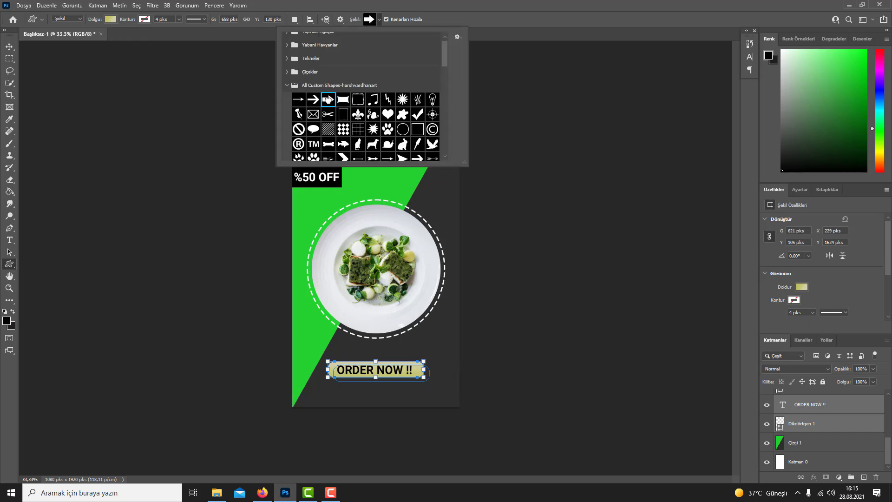
double_click(328, 99)
left_click(411, 378)
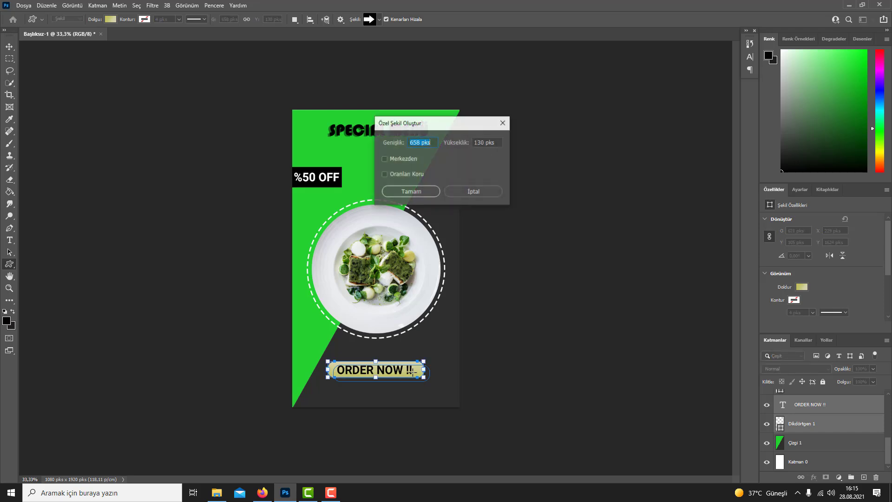
left_click(418, 196)
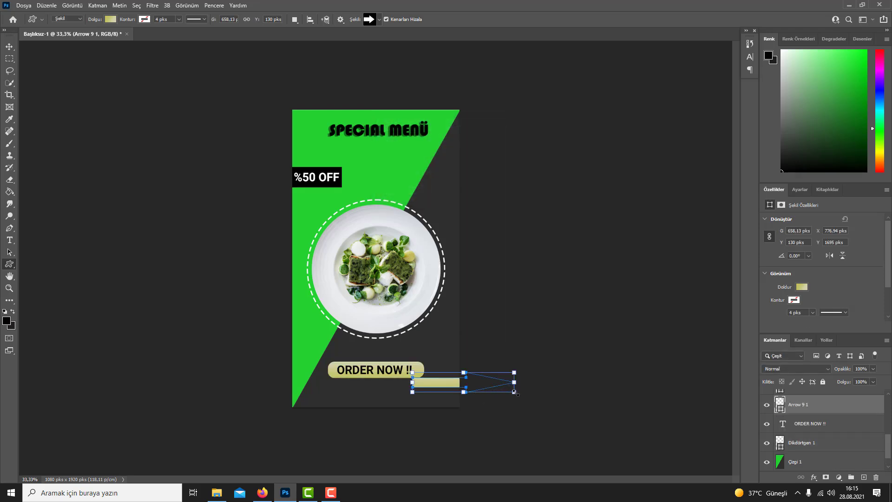
left_click_drag(514, 392, 431, 390)
Delete the two exclamation marks from the order button's text so it reads ORDER NOW
scroll(429, 382, "up", 4)
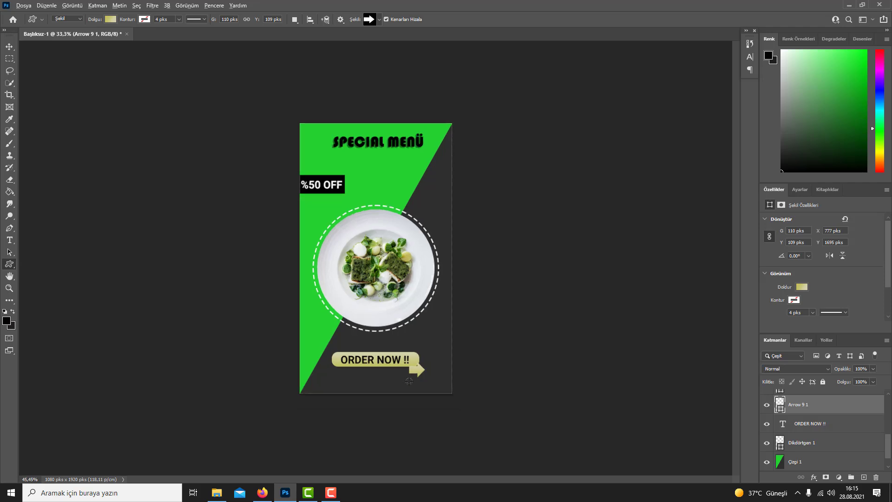
scroll(427, 395, "down", 1)
scroll(427, 395, "up", 2)
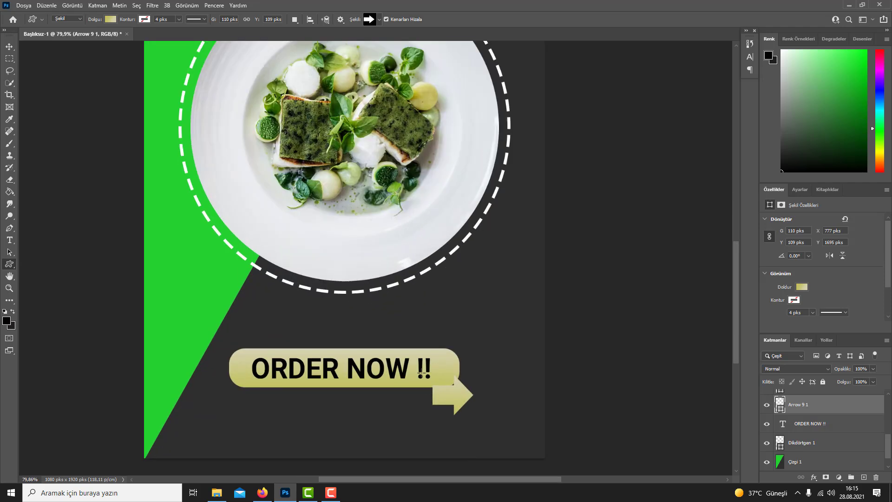
key("t")
left_click(413, 365)
left_click(424, 364)
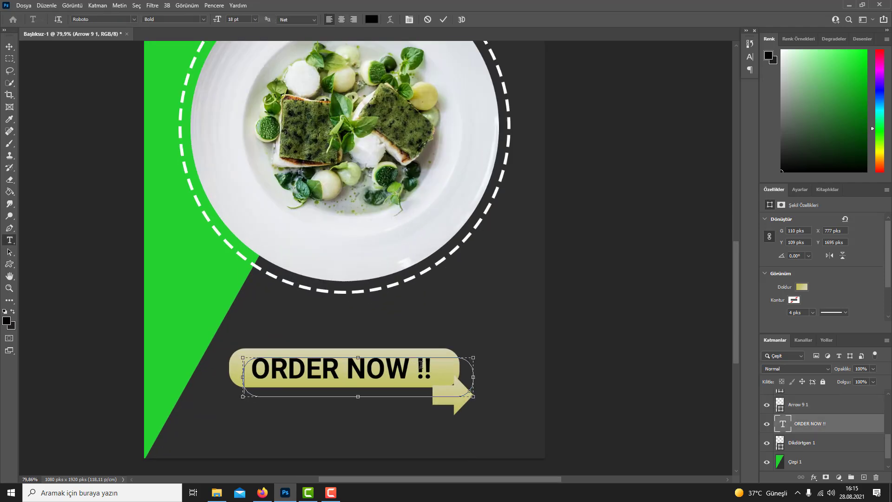
key("ctrl+a")
key("ctrl+Return")
left_click(463, 364)
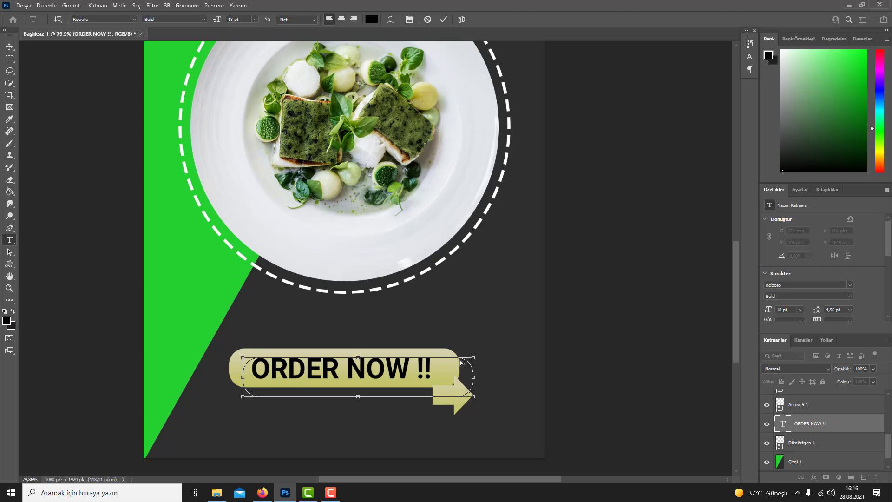
left_click_drag(460, 358, 460, 375)
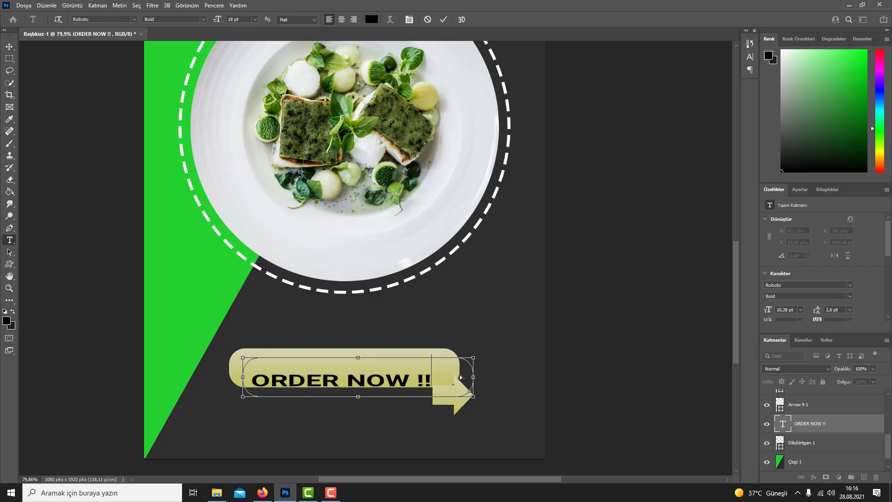
key("ctrl+z")
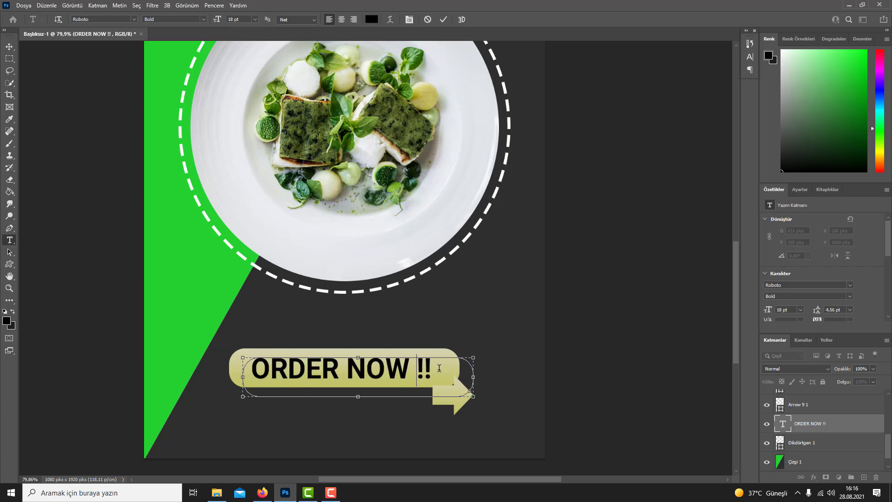
key("BackSpace")
key("BackSpace")
key("Escape")
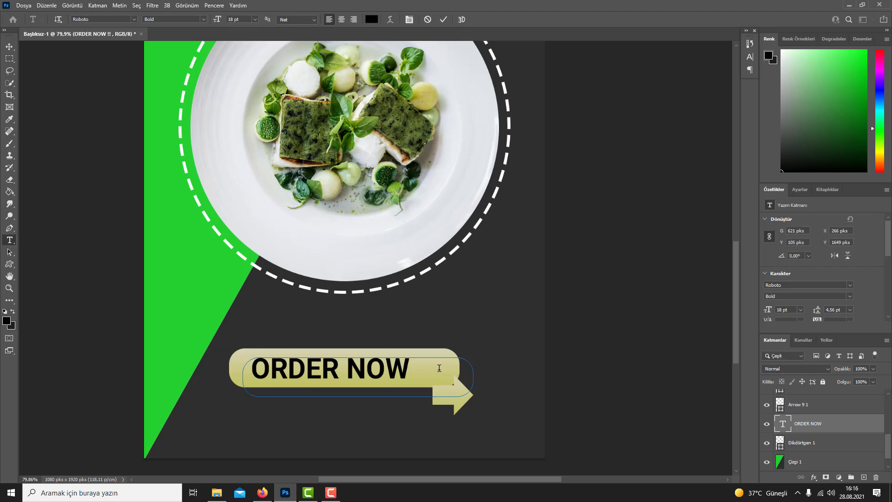
Move the arrow onto the order button at about X 728 px, Y 1624 px, and fill it with solid black (000000)
key("v")
left_click_drag(458, 396, 444, 371)
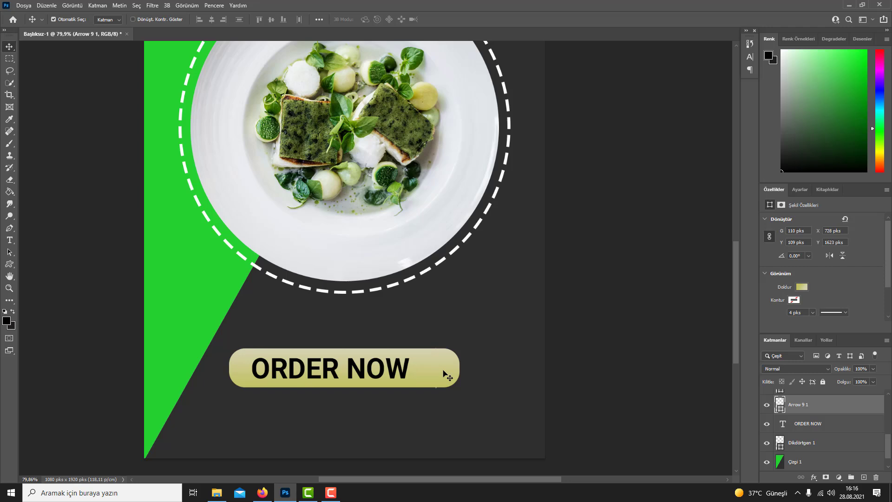
left_click(802, 287)
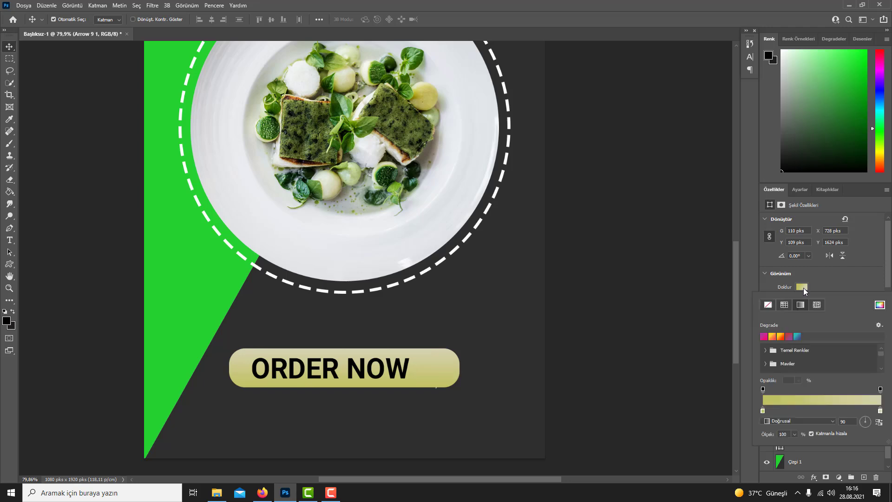
left_click(878, 304)
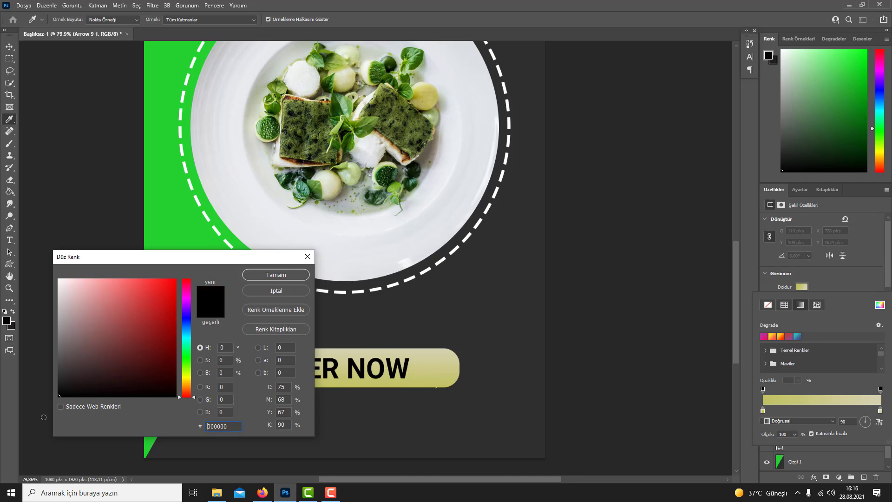
left_click(272, 275)
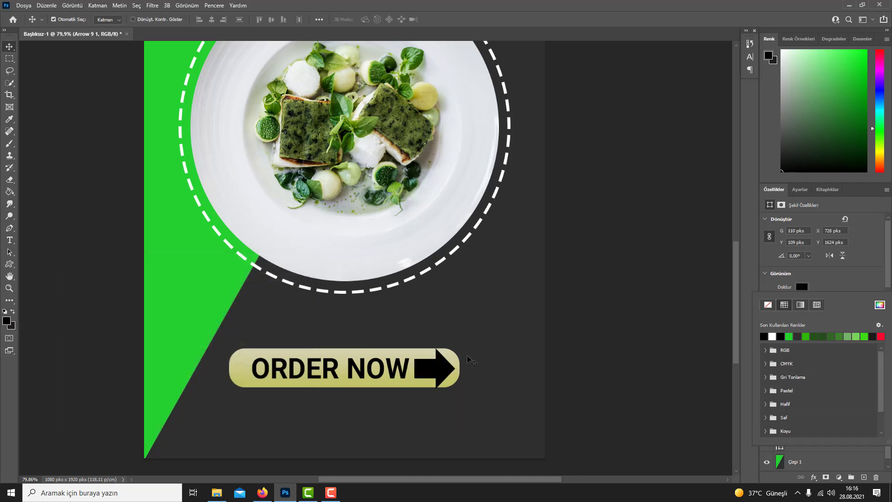
Transform the arrow to about 110 × 70 px, keeping it vertically centred on the order button
left_click(439, 378)
key("ctrl+t")
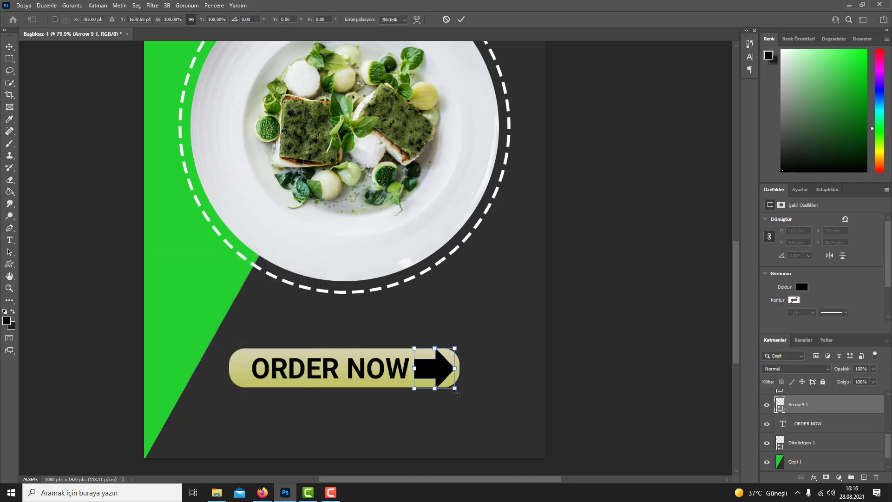
left_click_drag(454, 388, 440, 370)
key("ctrl+z")
key("Return")
scroll(473, 351, "down", 3)
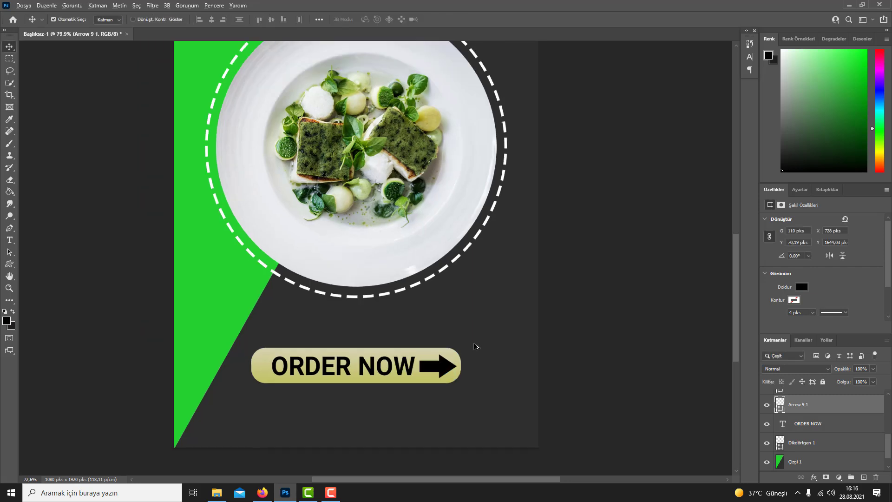
scroll(473, 351, "down", 1)
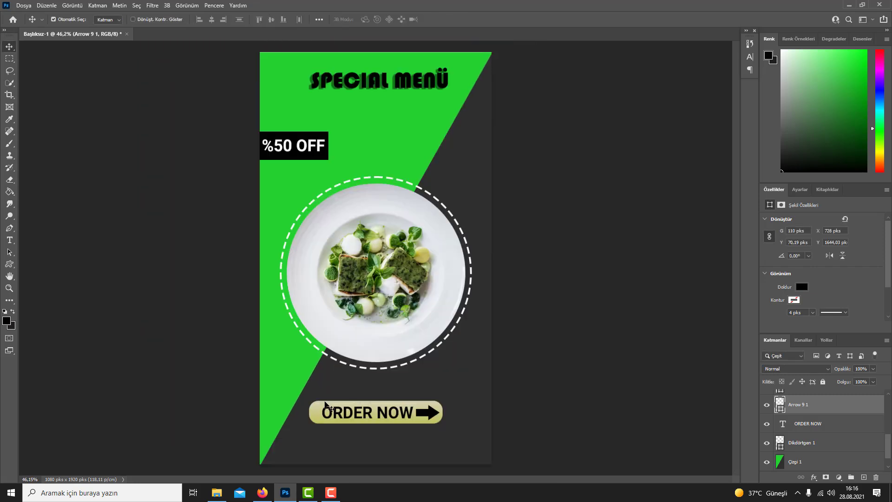
key("t")
left_click(318, 450)
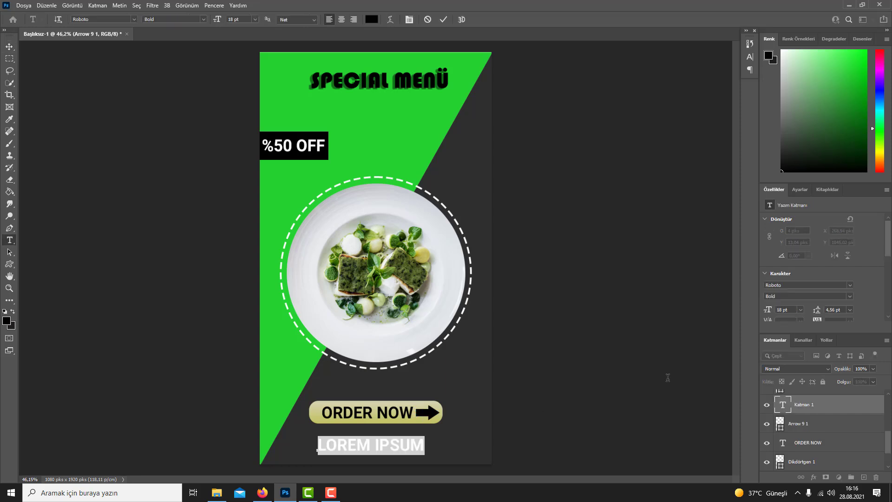
type("www")
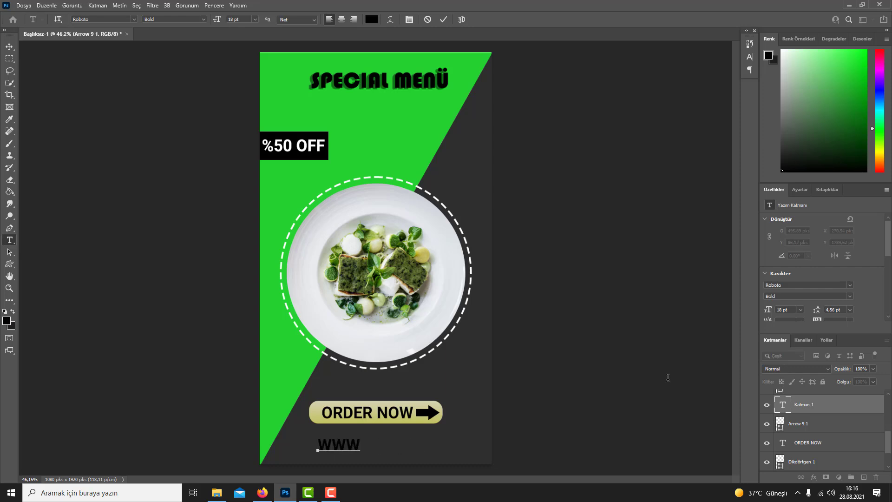
type(".mywebside")
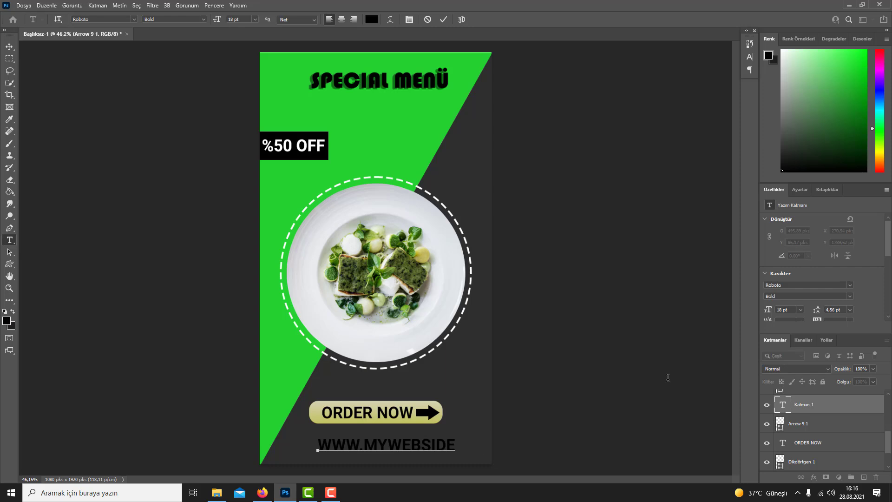
type(".com")
key("ctrl+a")
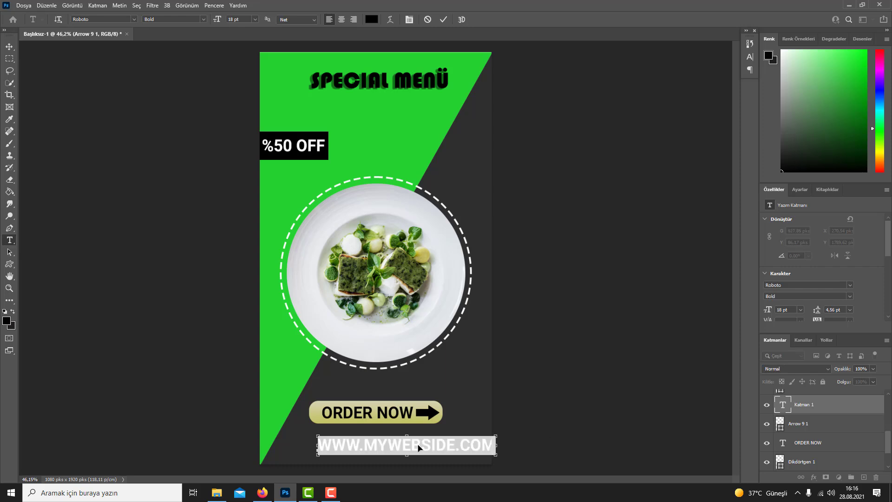
left_click_drag(418, 445, 399, 446)
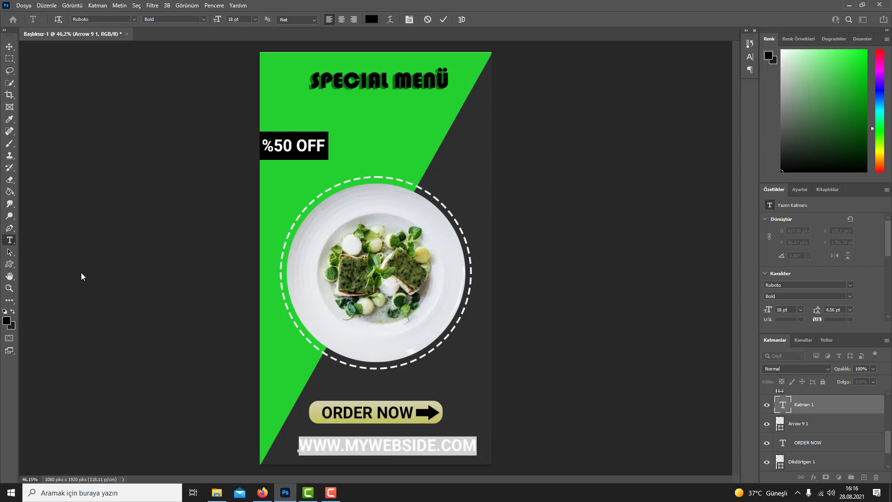
Change the colour of the web address text to white (ffffff)
left_click(6, 320)
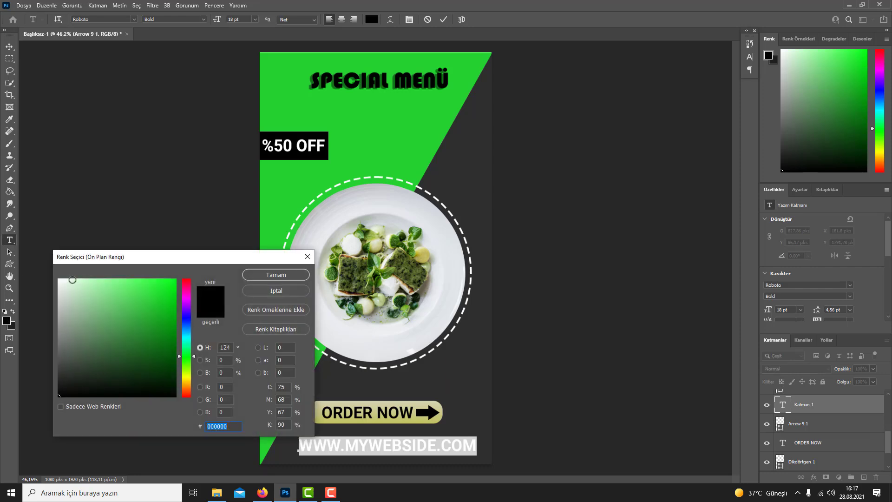
type("ffffff")
left_click(276, 275)
left_click(391, 446)
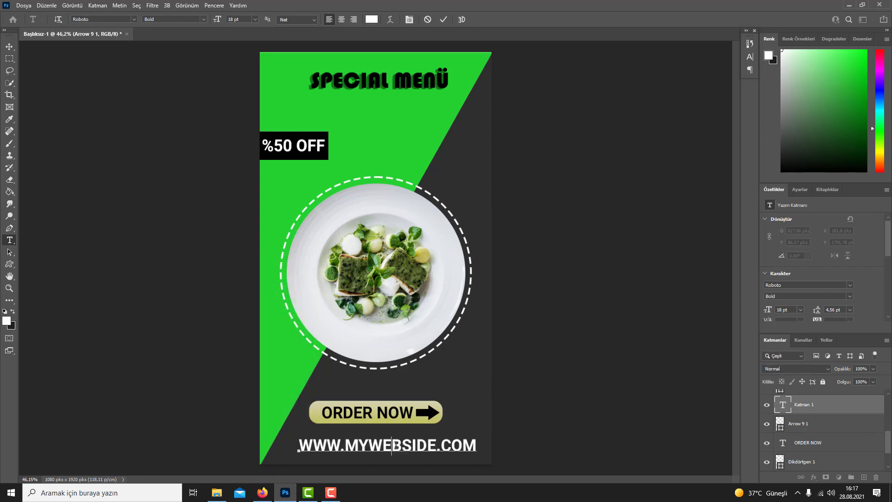
Turn off all caps and small caps for the web address so it is set in lowercase
triple_click(395, 446)
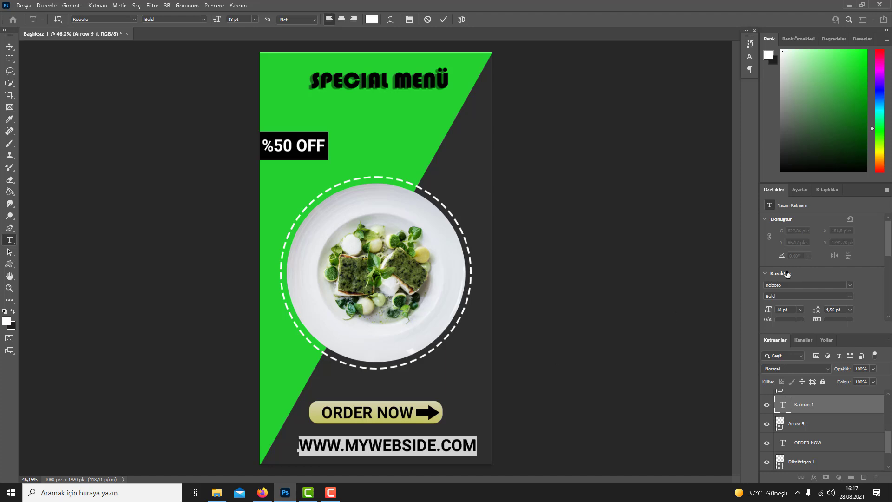
scroll(780, 274, "down", 5)
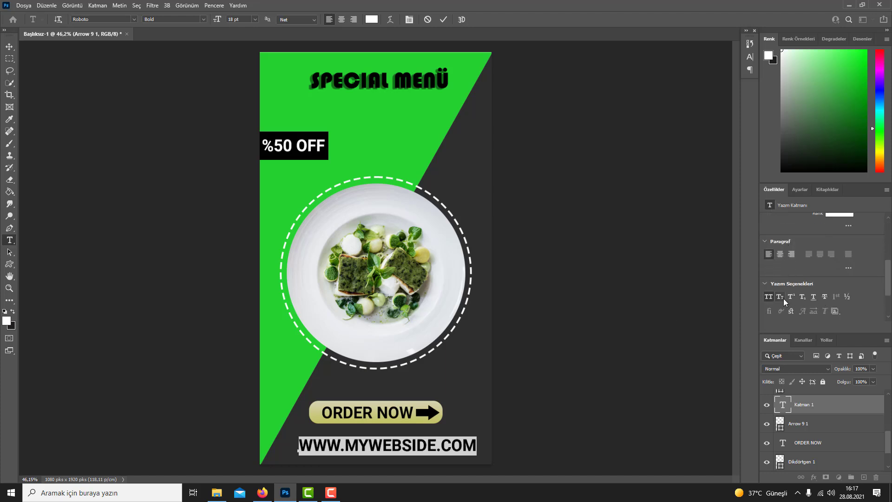
left_click(782, 297)
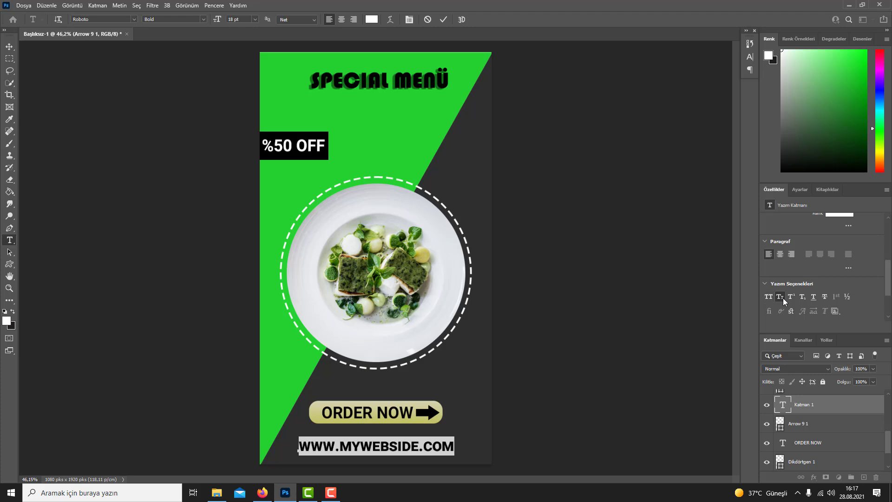
left_click(783, 299)
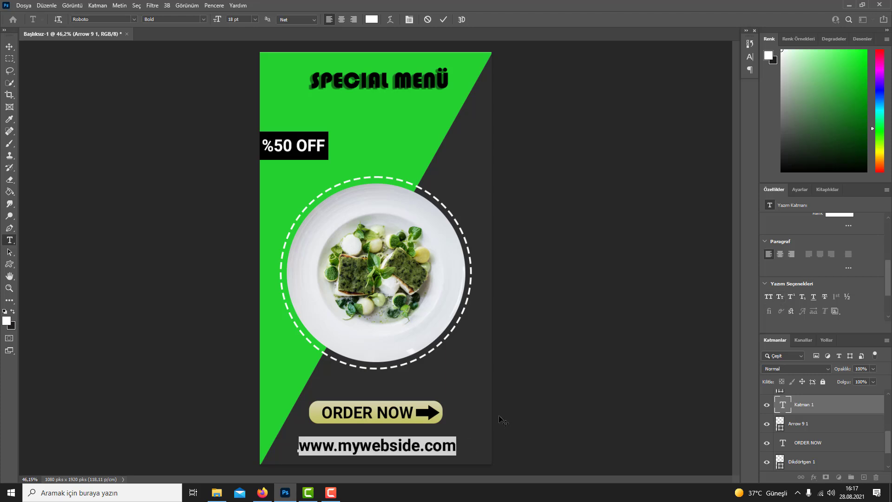
Set the font size of the web address to 8 pt
double_click(232, 19)
type("8 pt")
key("Return")
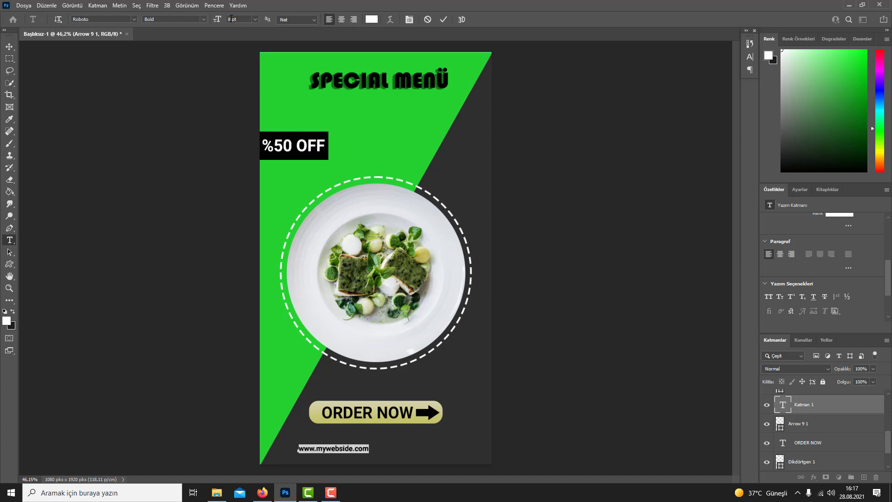
Set the font size of the web address to 12 pt and its tracking to 20
key("Return")
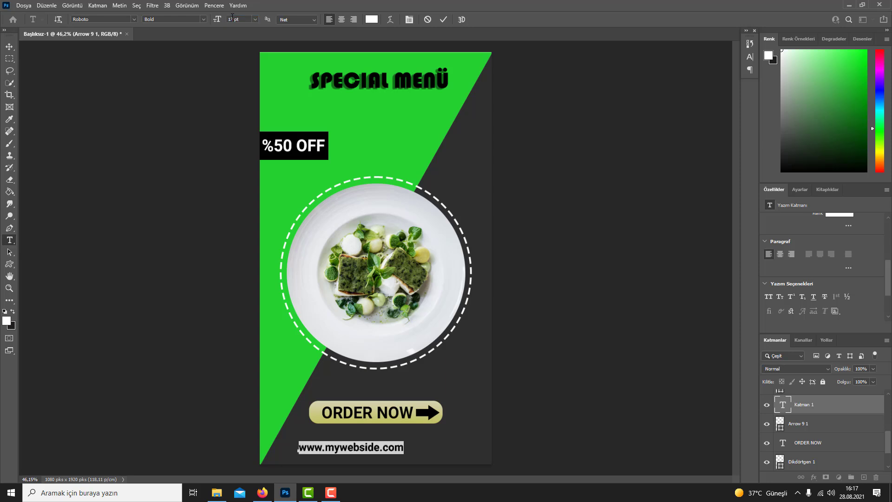
scroll(800, 291, "up", 1)
scroll(800, 290, "up", 5)
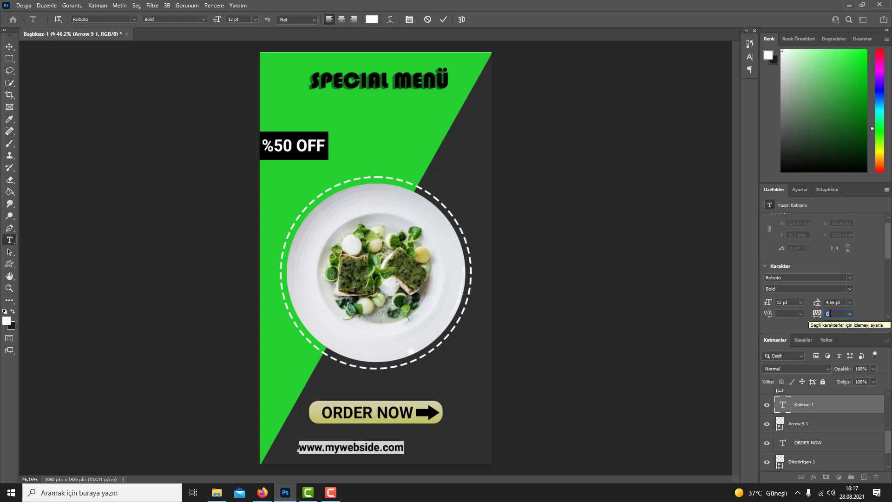
key("Return")
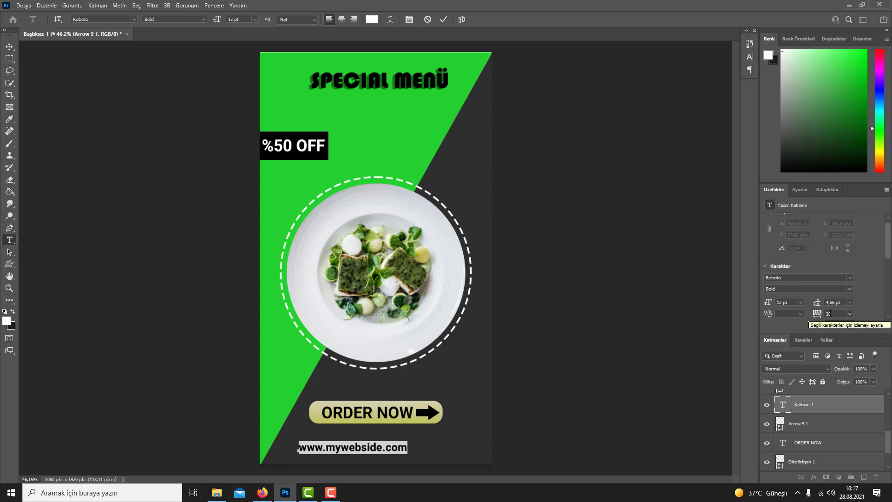
Try wider tracking values of 40 and 60 on the whole web address
type("40")
key("Return")
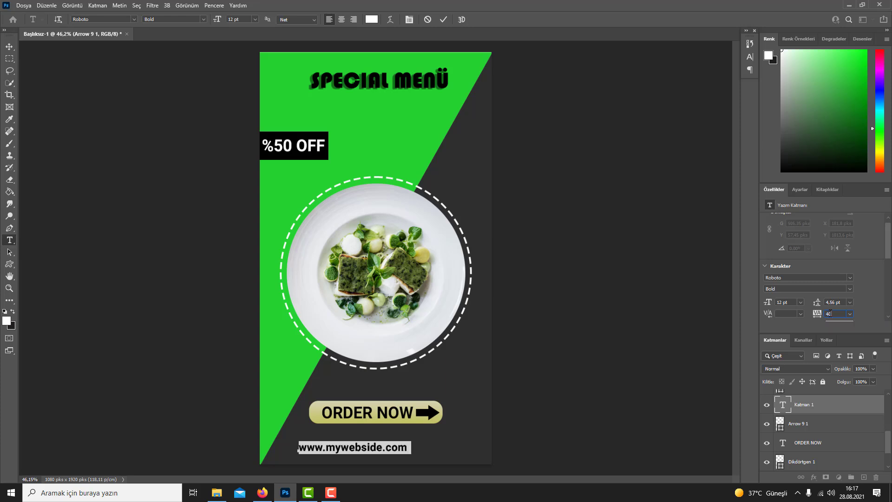
type("3")
key("ctrl+z")
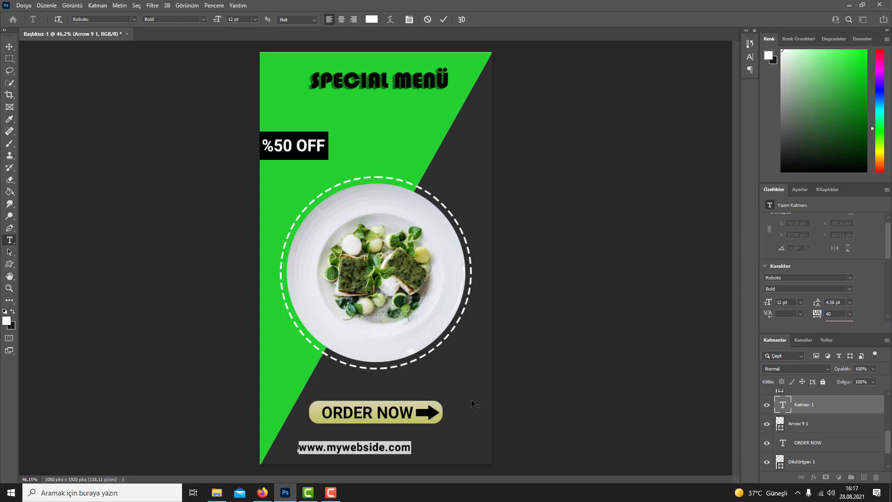
double_click(401, 447)
key("ctrl+a")
left_click(837, 313)
type("60")
key("Return")
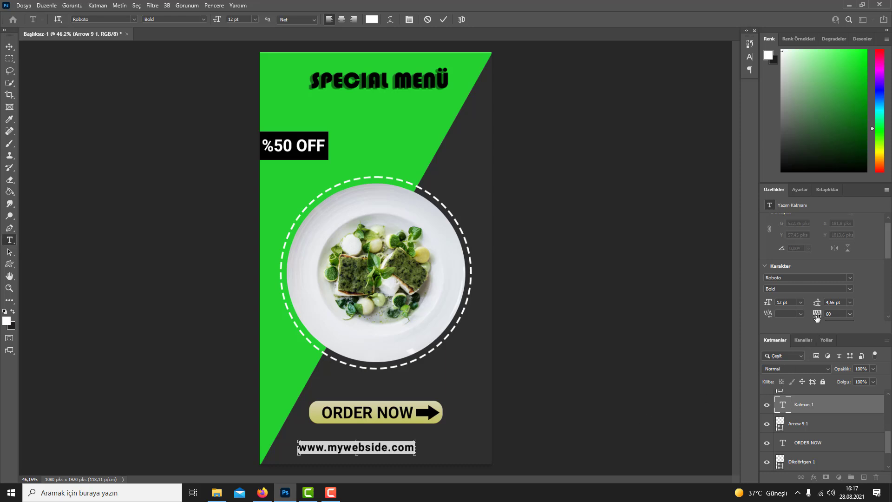
Widen the web address tracking to 320, commit the text and nudge it slightly left and up to roughly centre it below the order button
left_click_drag(817, 318, 823, 319)
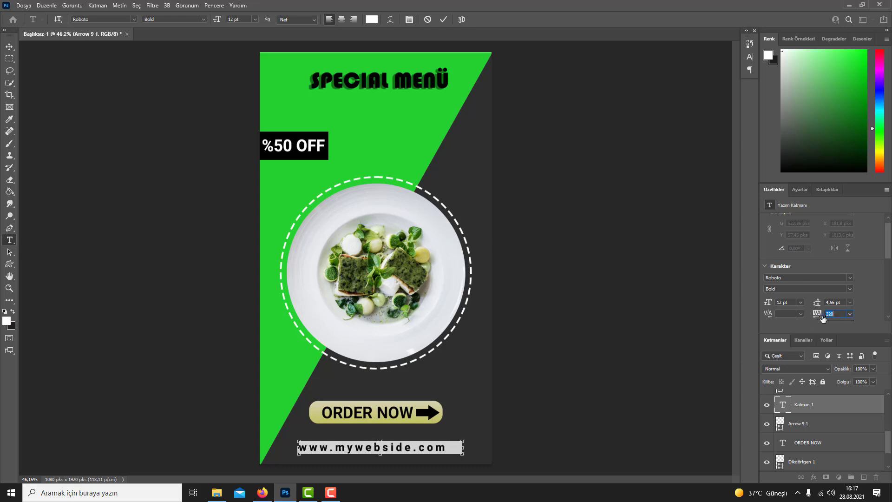
key("ctrl+Return")
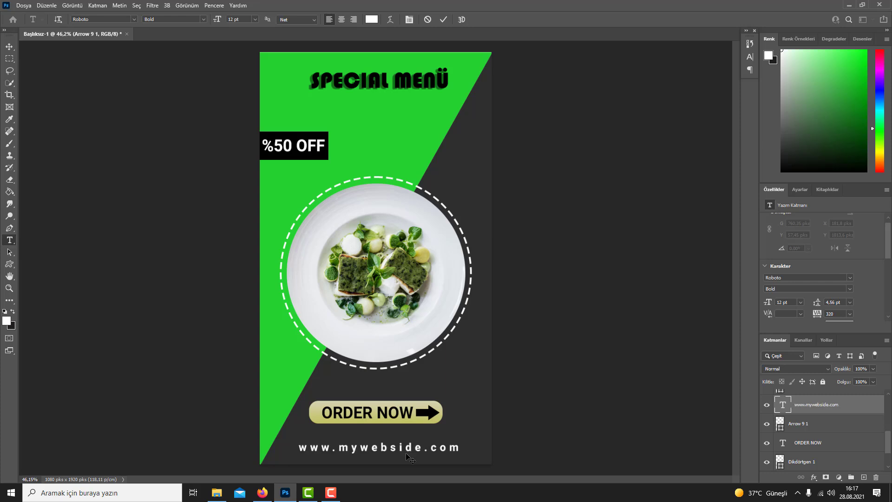
key("v")
left_click_drag(399, 448, 393, 445)
left_click(546, 293)
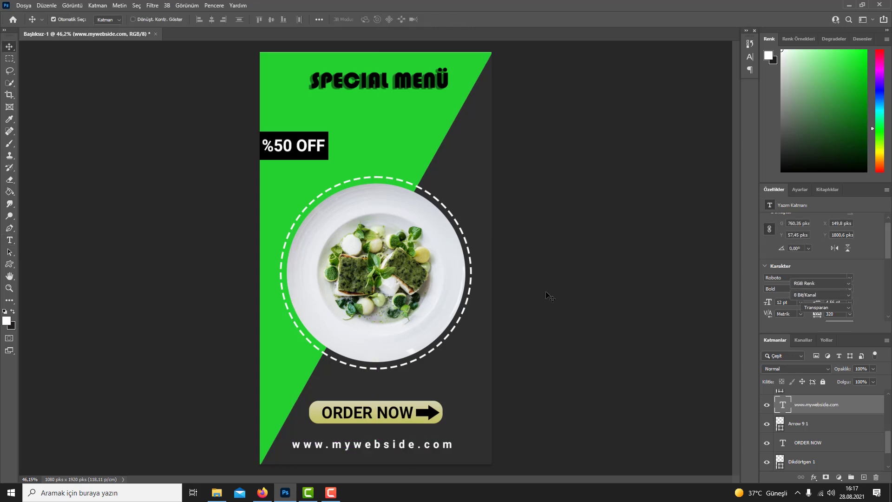